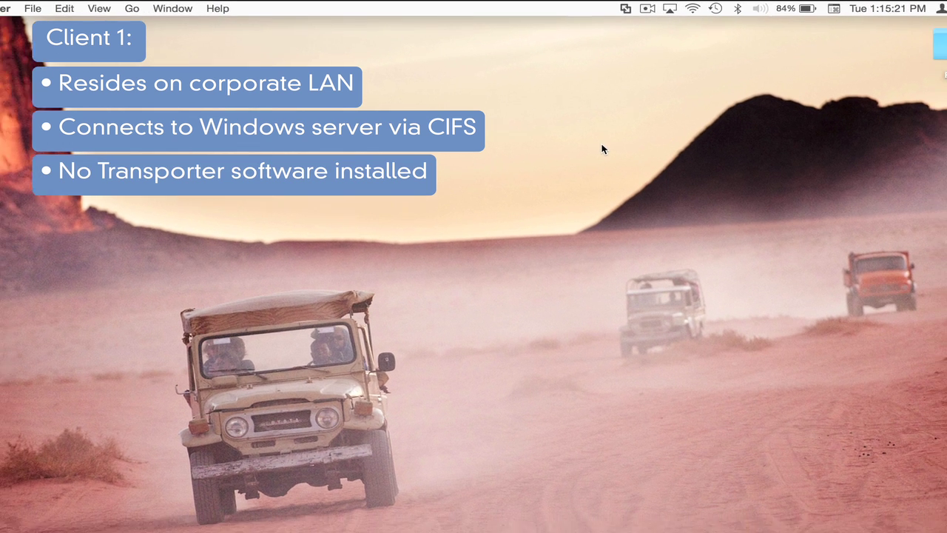
Step: Switch to the Windows 8 PC and bring its Transporter folder window, with 13 synced items, to the front
{"action": "key", "text": "ctrl+Right"}
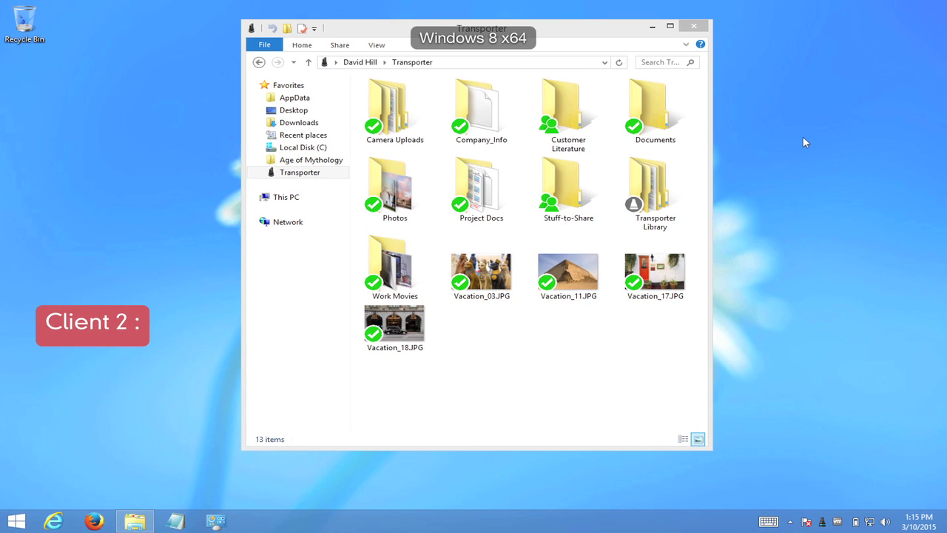
{"action": "left_click", "coordinate": [605, 23]}
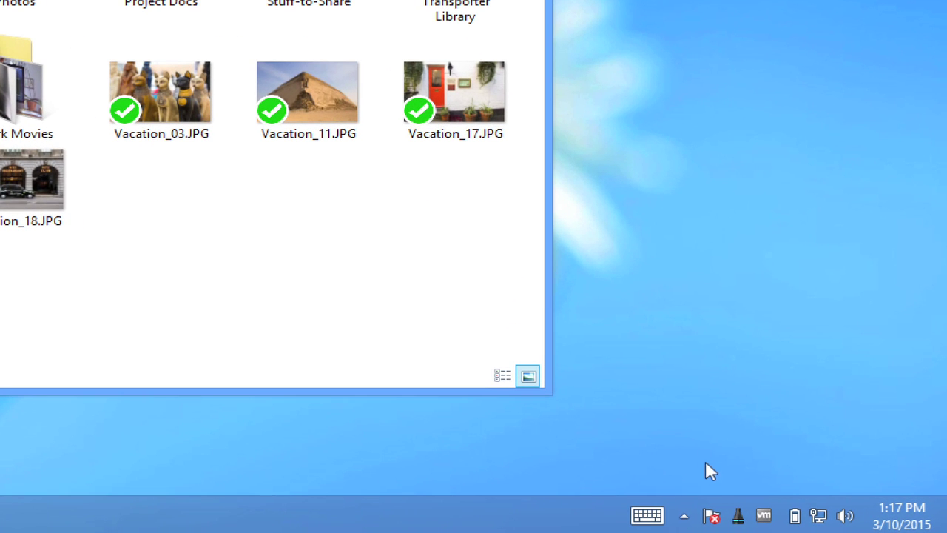
{"action": "left_click", "coordinate": [725, 499]}
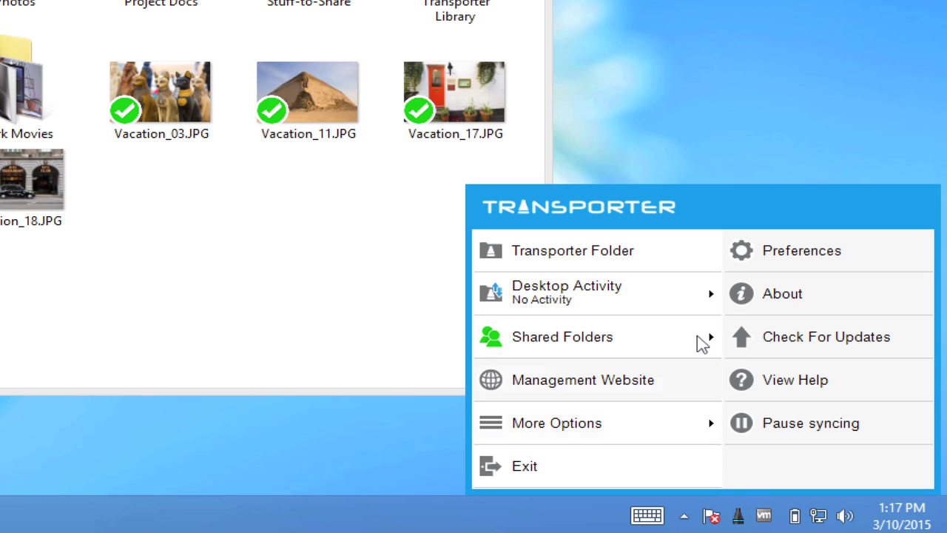
{"action": "left_click", "coordinate": [778, 251]}
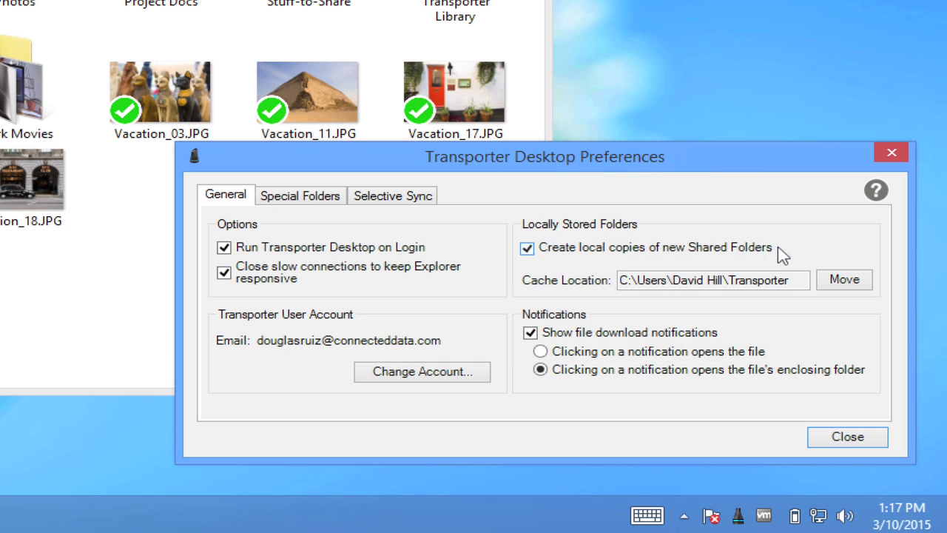
{"action": "left_click", "coordinate": [892, 152]}
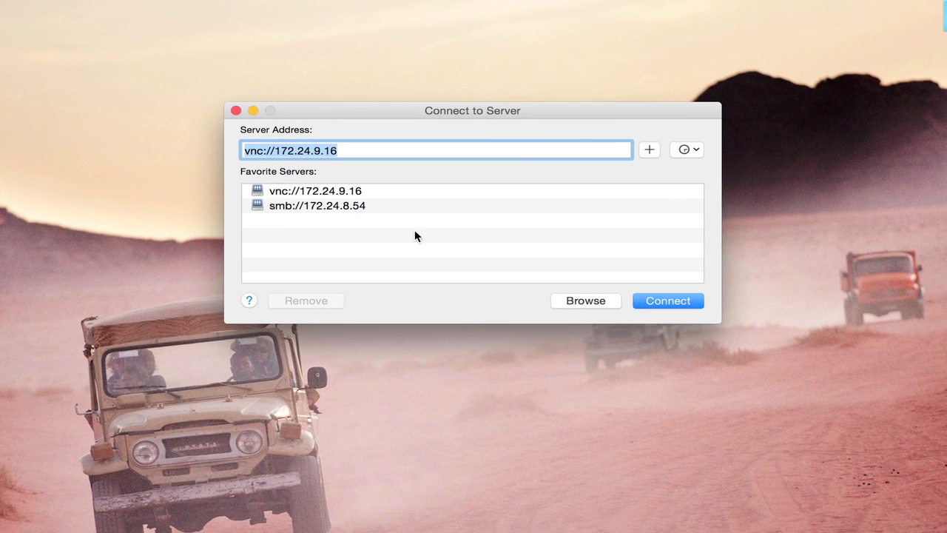
Step: Connect to smb://172.24.8.54 as a registered user with the account name and password, and mount the Accounting volume
{"action": "left_click", "coordinate": [411, 209]}
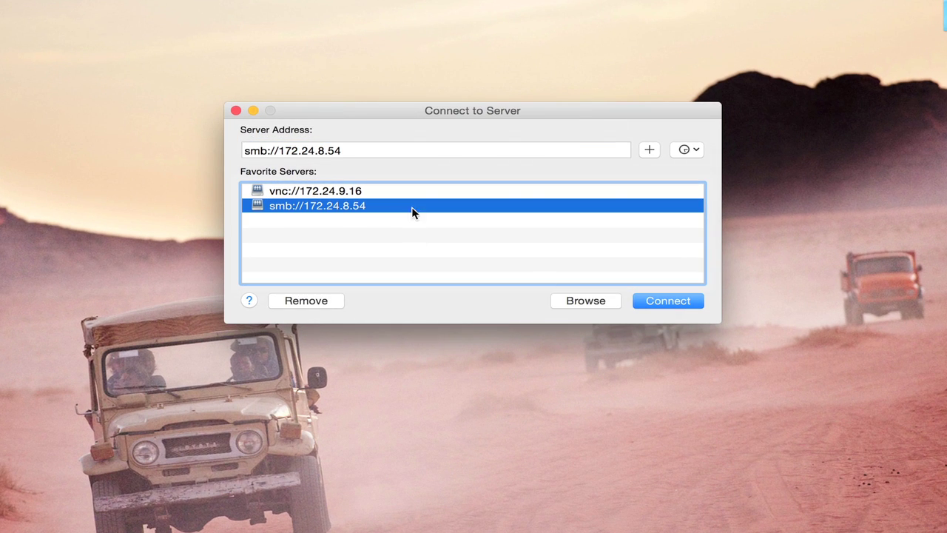
{"action": "left_click", "coordinate": [669, 301]}
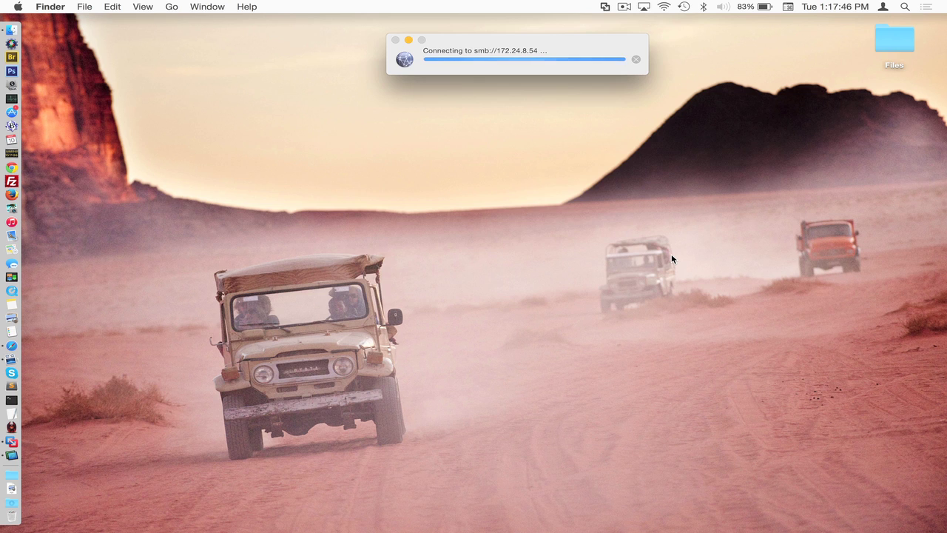
{"action": "key", "text": "shift+Tab"}
{"action": "key", "text": "Tab"}
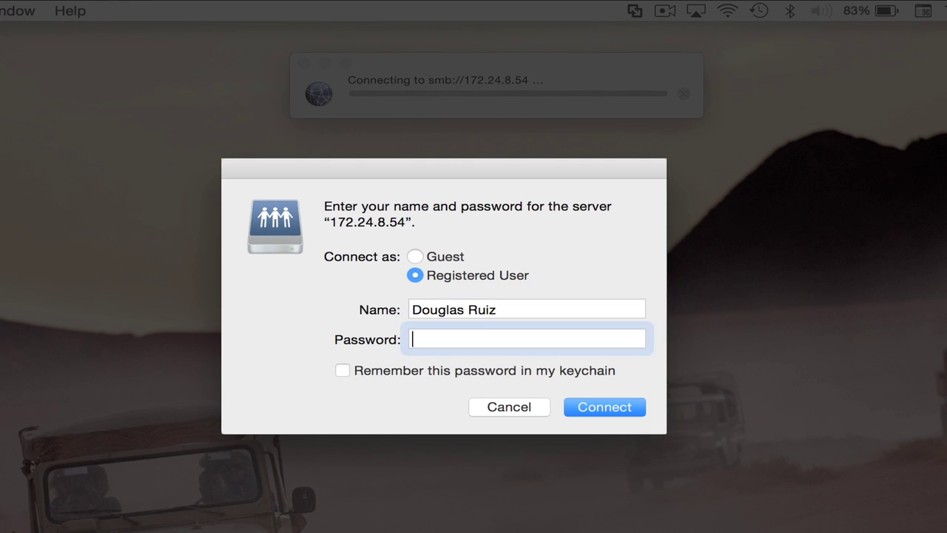
{"action": "type", "text": "•••••••••••••"}
{"action": "key", "text": "Return"}
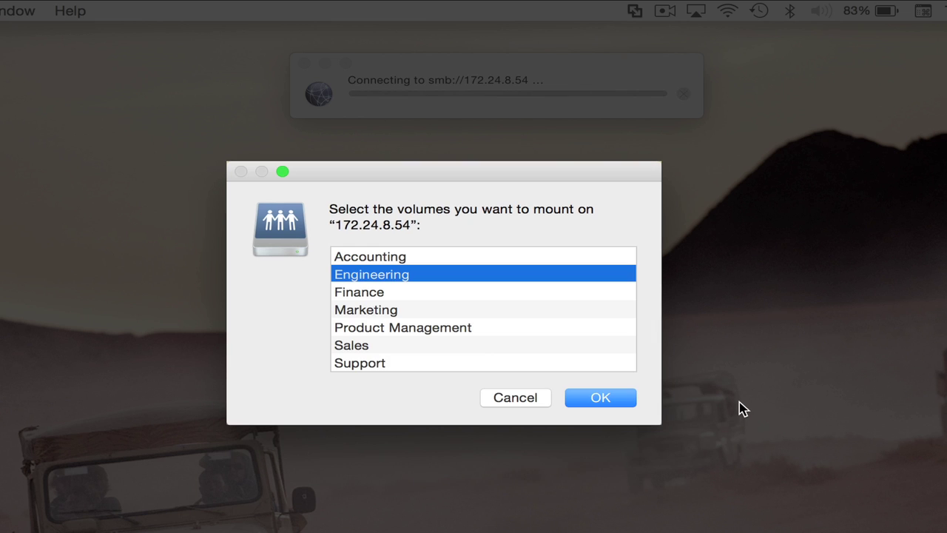
{"action": "left_click", "coordinate": [556, 251]}
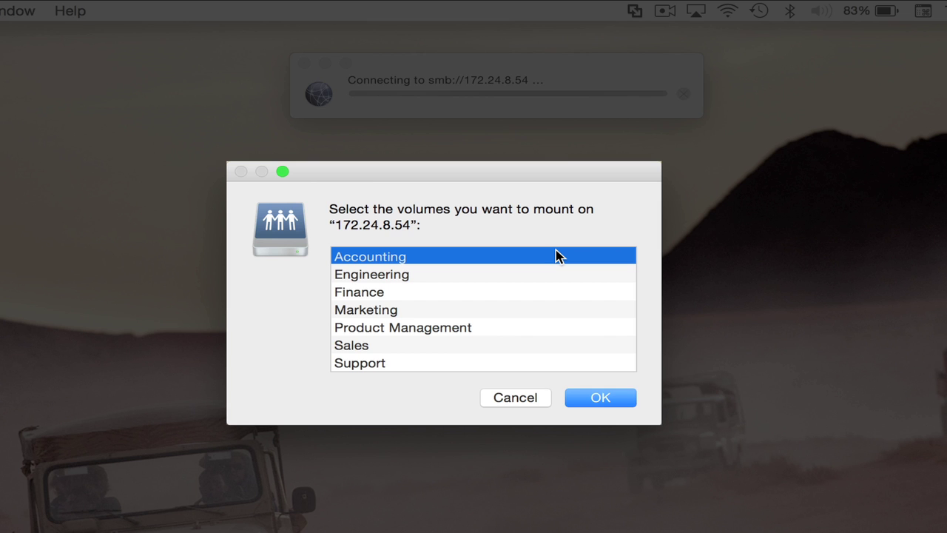
{"action": "left_click", "coordinate": [611, 398]}
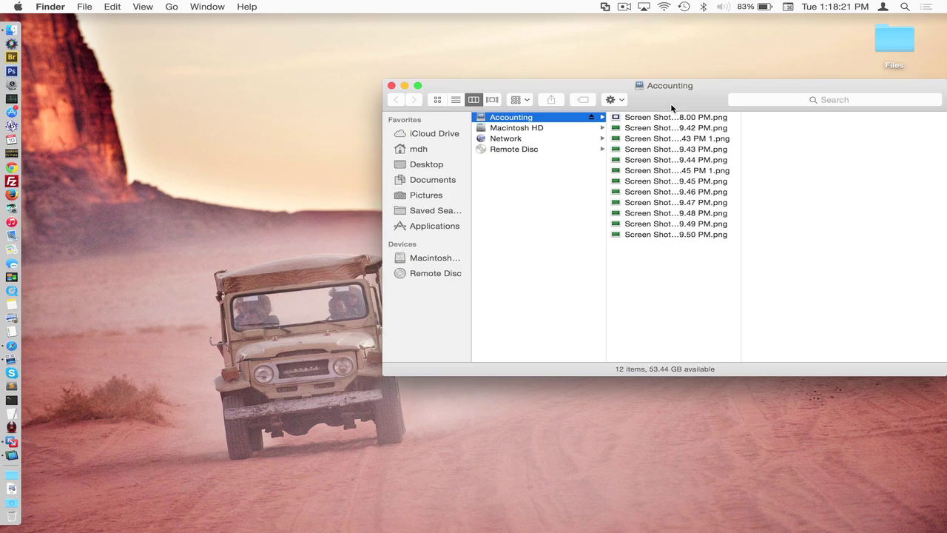
Step: Move the Accounting window left and eject the Accounting share
{"action": "left_click_drag", "start_coordinate": [673, 108], "coordinate": [585, 108]}
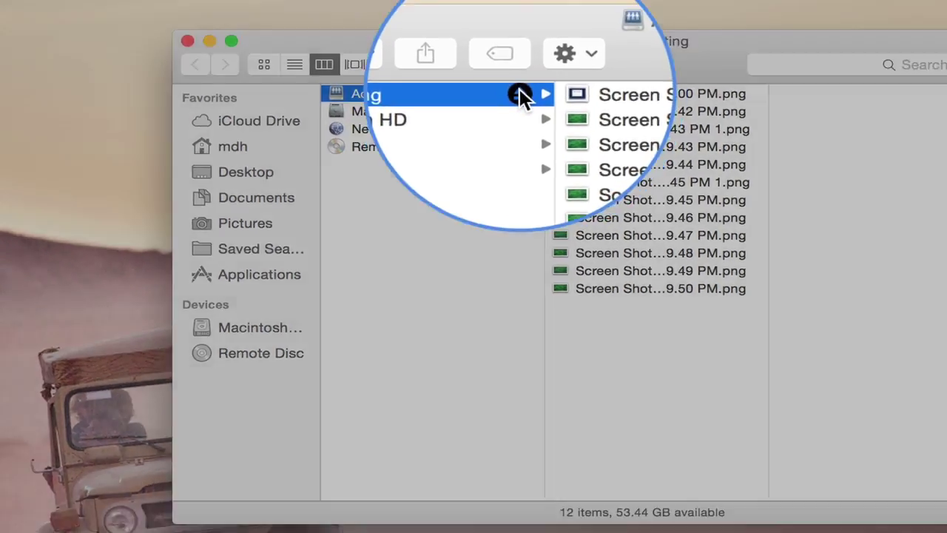
{"action": "left_click", "coordinate": [504, 117]}
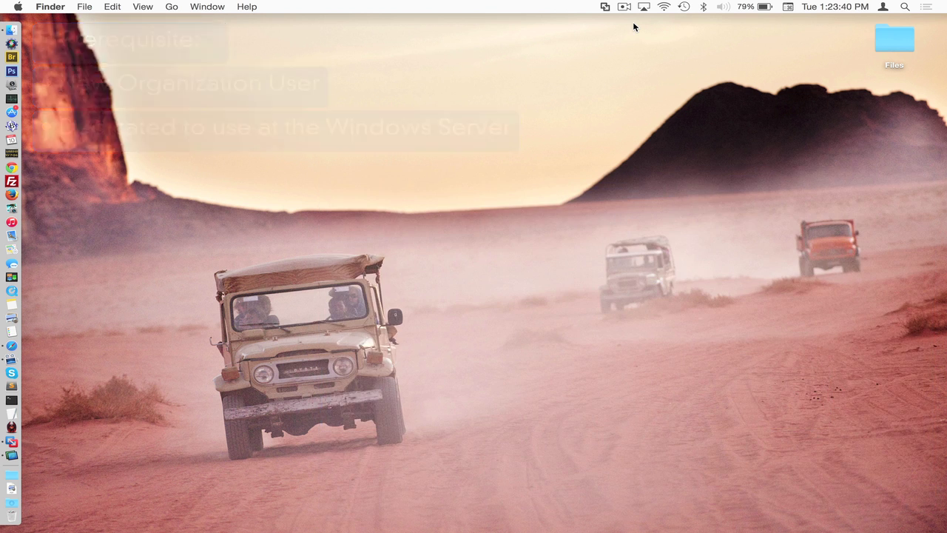
Step: Invite a member by pasting their e-mail address, then open the account setup link from the invitation e-mail
{"action": "key", "text": "super+Tab"}
{"action": "key", "text": "super+Tab"}
{"action": "key", "text": "super+Tab"}
{"action": "key", "text": "super+Tab"}
{"action": "key", "text": "super+Tab"}
{"action": "key", "text": "super+Tab"}
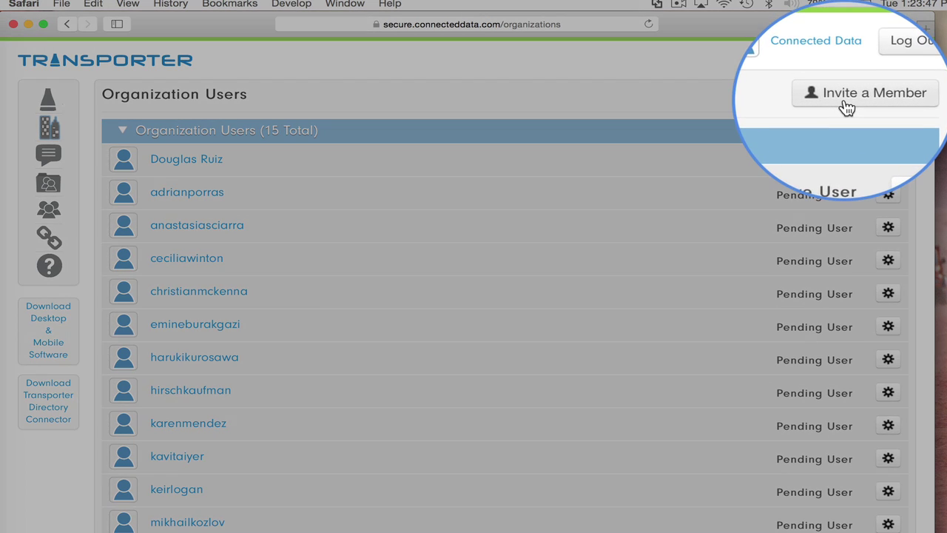
{"action": "left_click", "coordinate": [862, 102]}
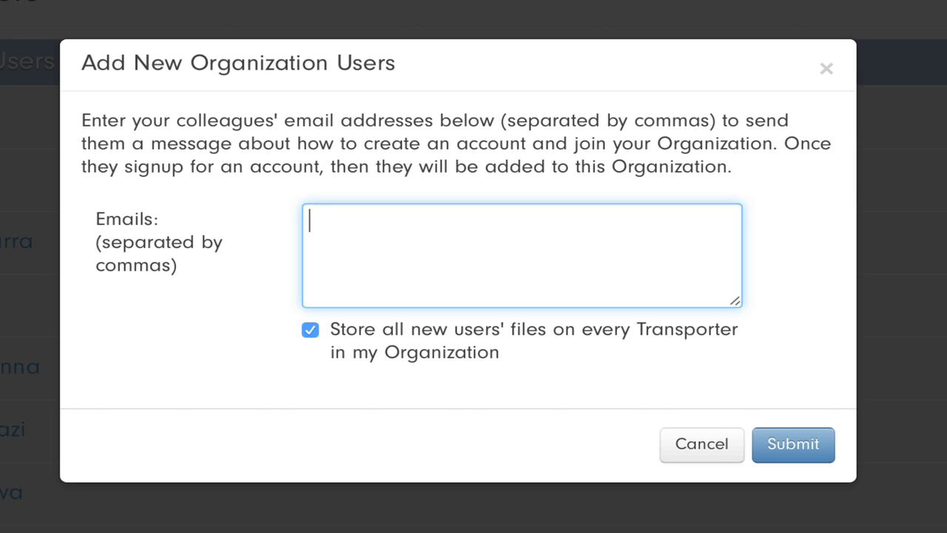
{"action": "key", "text": "super+v"}
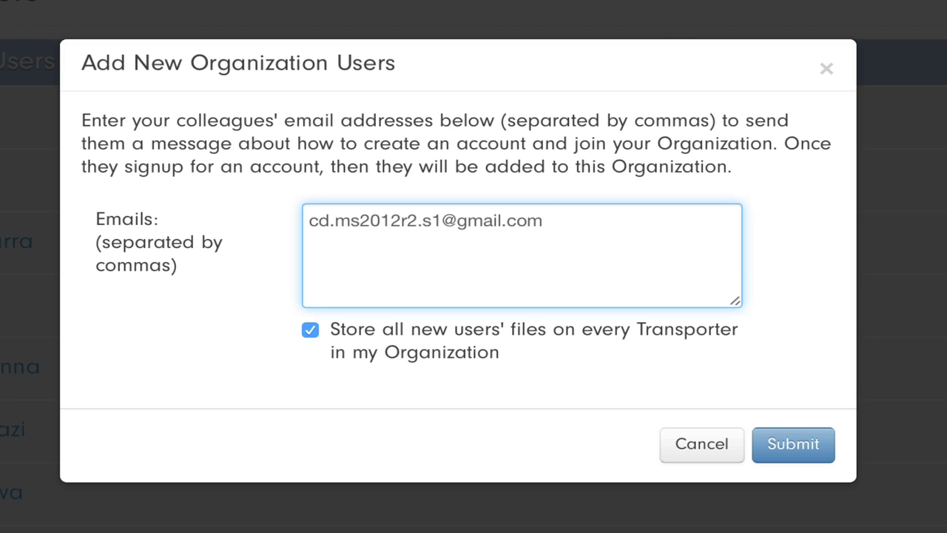
{"action": "left_click", "coordinate": [786, 468]}
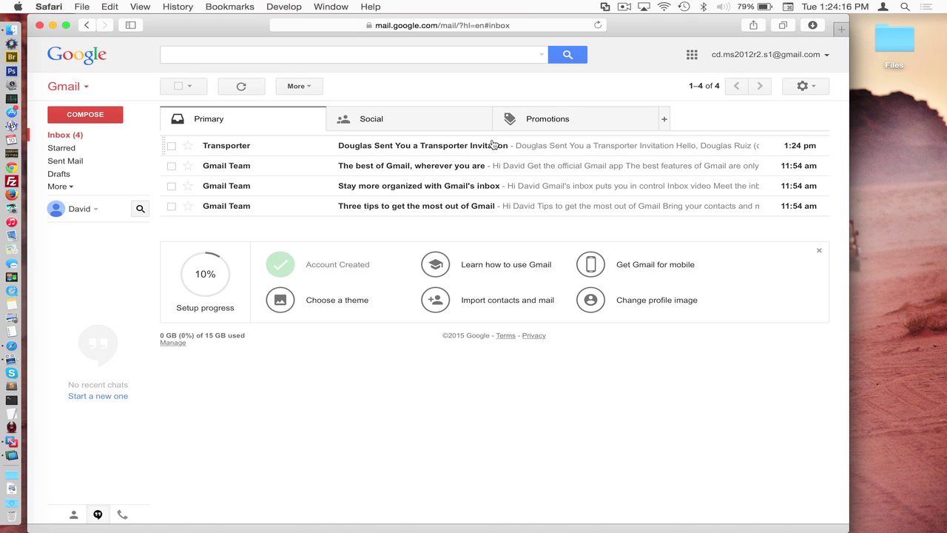
{"action": "left_click", "coordinate": [482, 145]}
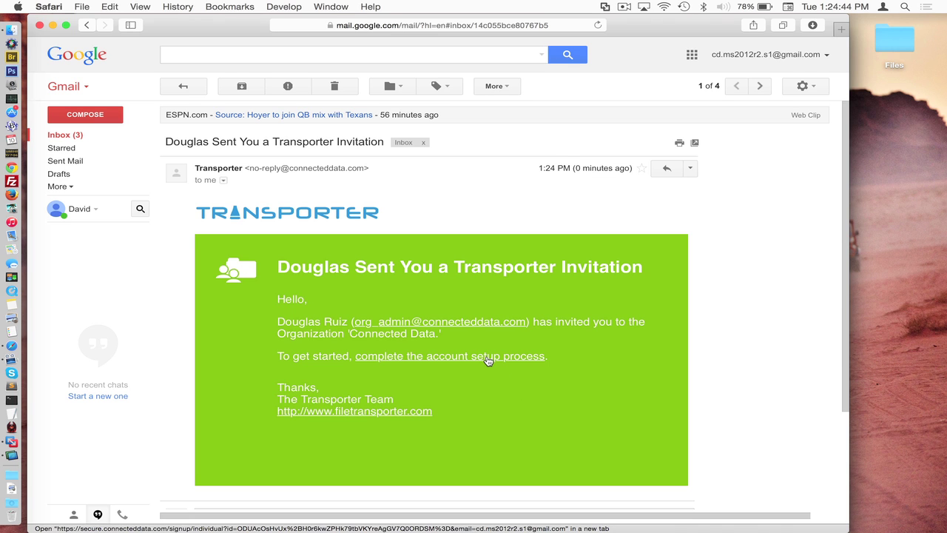
{"action": "left_click", "coordinate": [487, 362]}
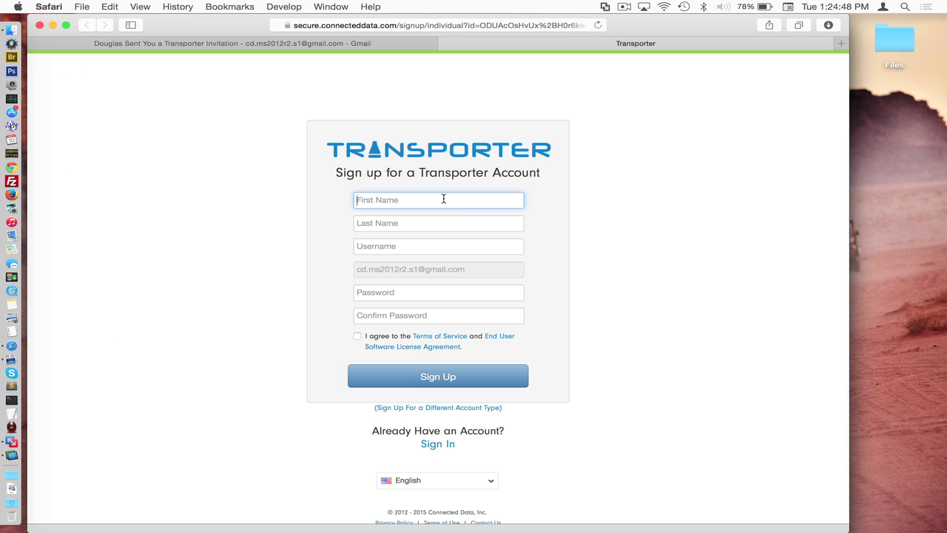
Step: Complete the sign-up form with the new member's first and last name and a username, accept the terms, and submit
{"action": "key", "text": "Tab"}
{"action": "key", "text": "Tab"}
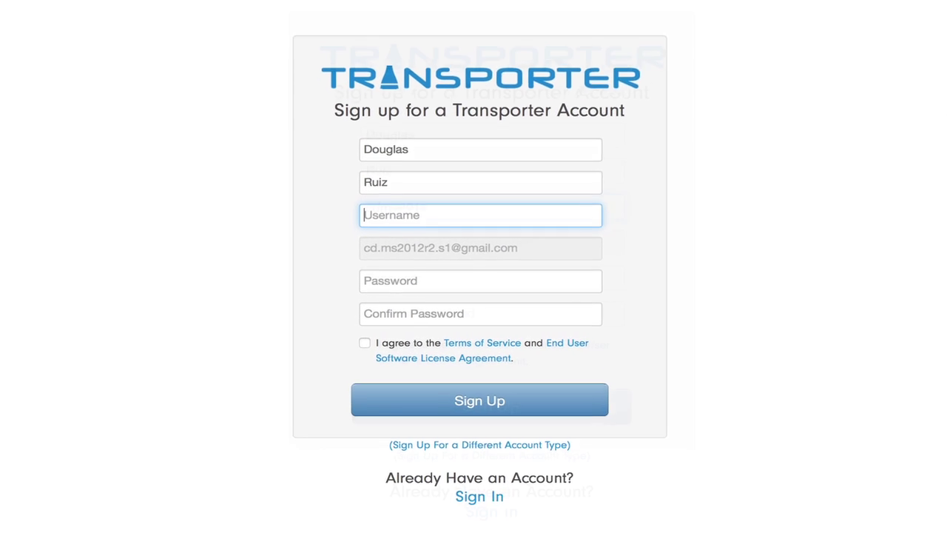
{"action": "type", "text": "cdms2012r2s1"}
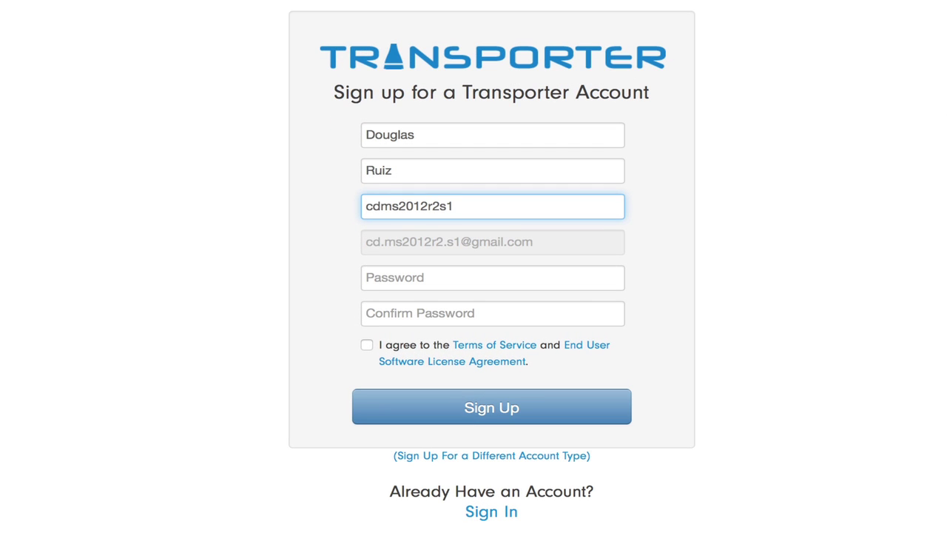
{"action": "left_click", "coordinate": [419, 287]}
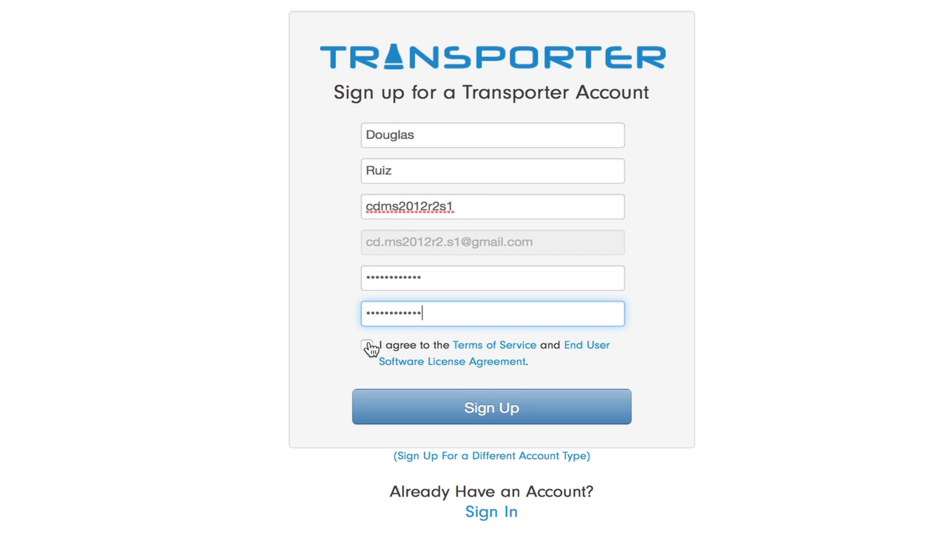
{"action": "left_click", "coordinate": [367, 346]}
{"action": "left_click", "coordinate": [466, 412]}
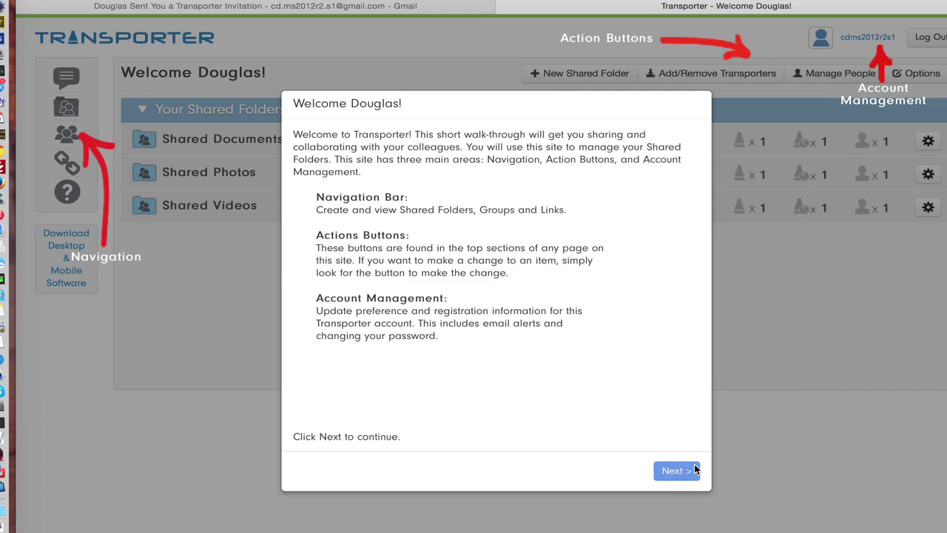
Step: Accept the directory and global settings, finish the welcome walkthrough, close the Quick Start Guide, and log out
{"action": "left_click", "coordinate": [694, 471]}
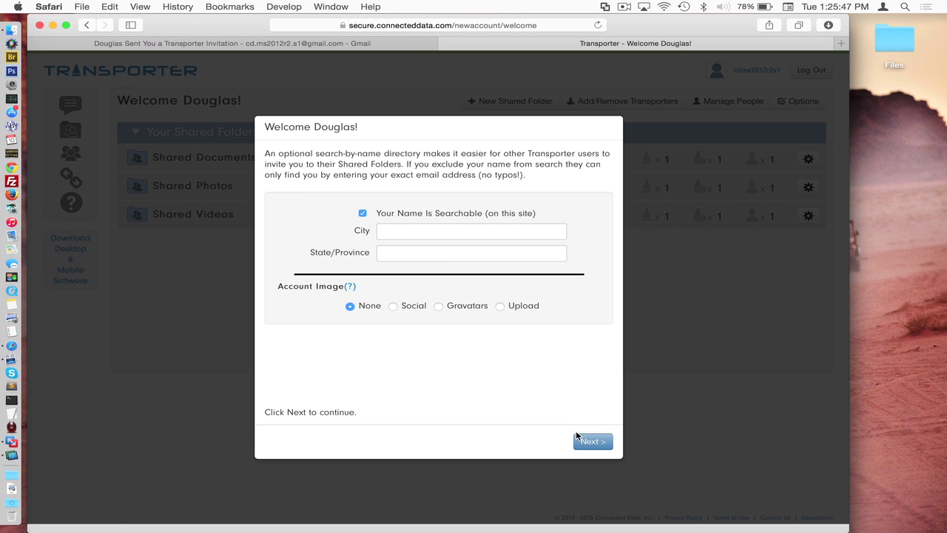
{"action": "left_click", "coordinate": [677, 470]}
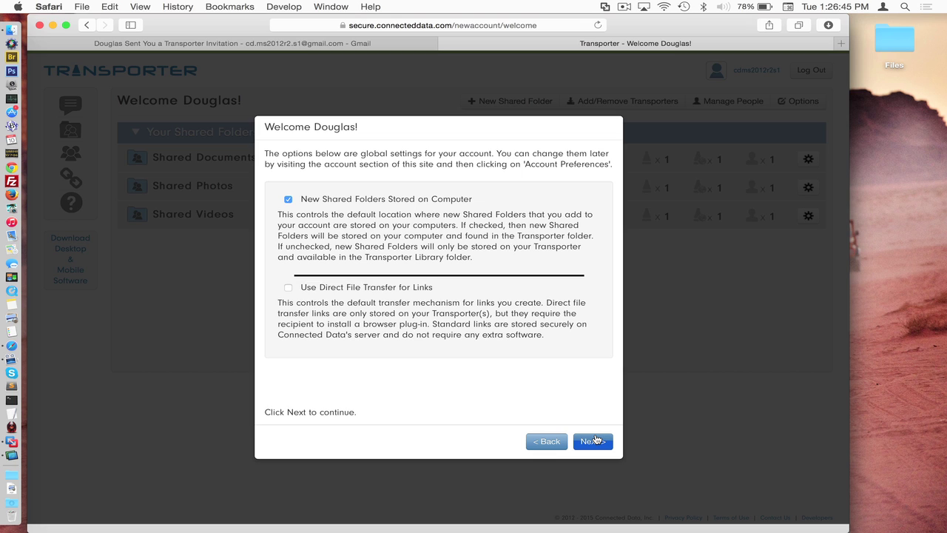
{"action": "left_click", "coordinate": [596, 440]}
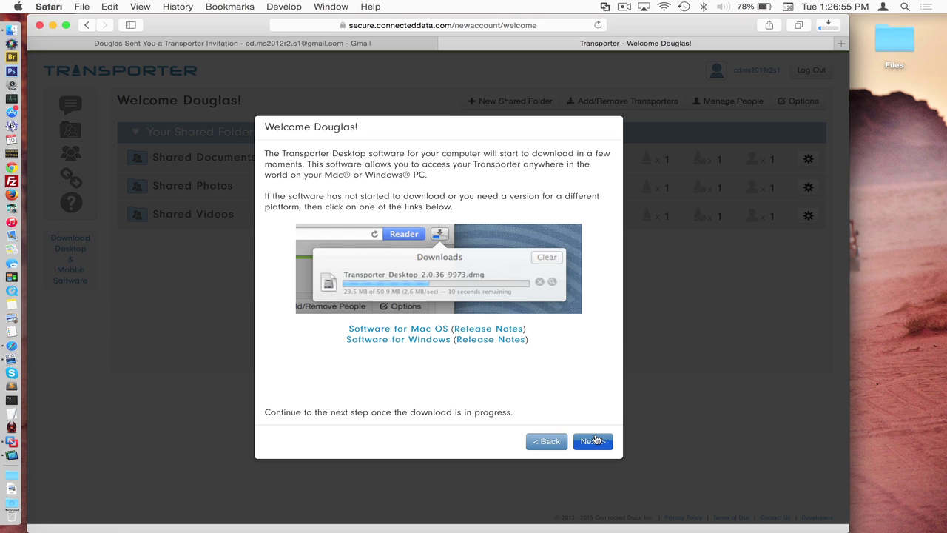
{"action": "left_click", "coordinate": [594, 441]}
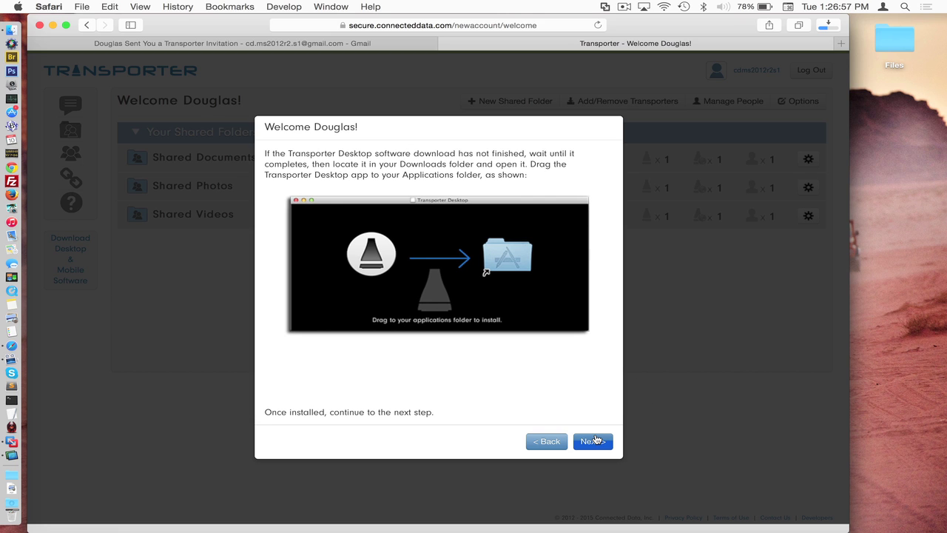
{"action": "left_click", "coordinate": [595, 440]}
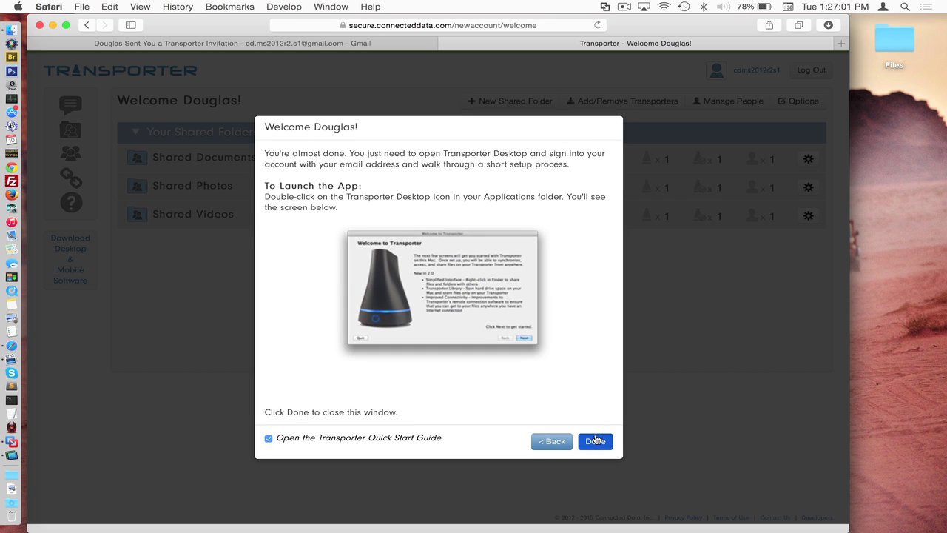
{"action": "left_click", "coordinate": [596, 441]}
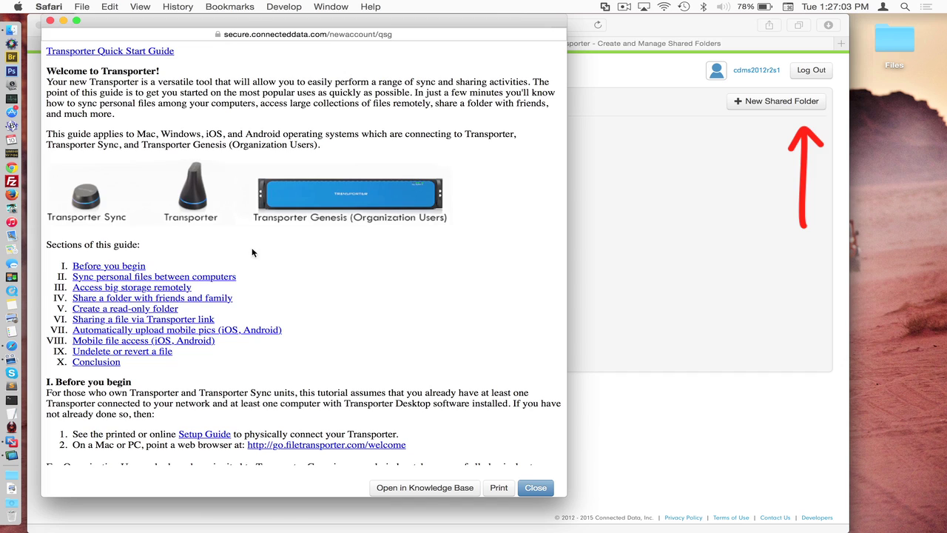
{"action": "left_click", "coordinate": [52, 20]}
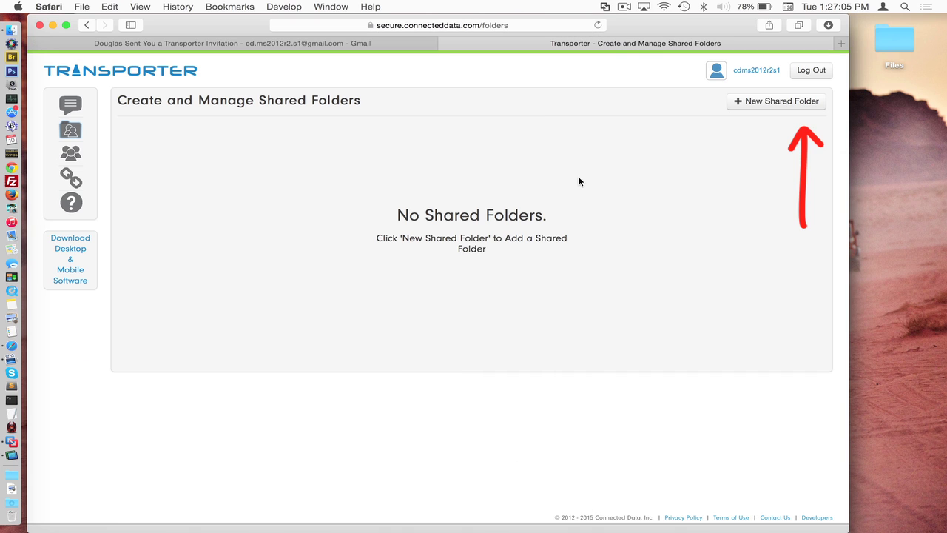
{"action": "left_click", "coordinate": [820, 74]}
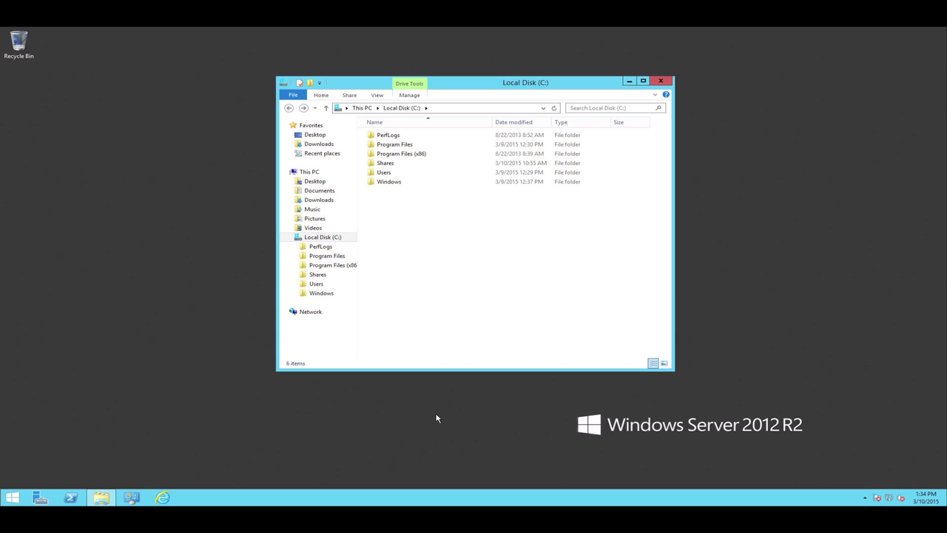
Step: Open the Shares folder on Local Disk (C:) and select its Accounting folder
{"action": "double_click", "coordinate": [396, 165]}
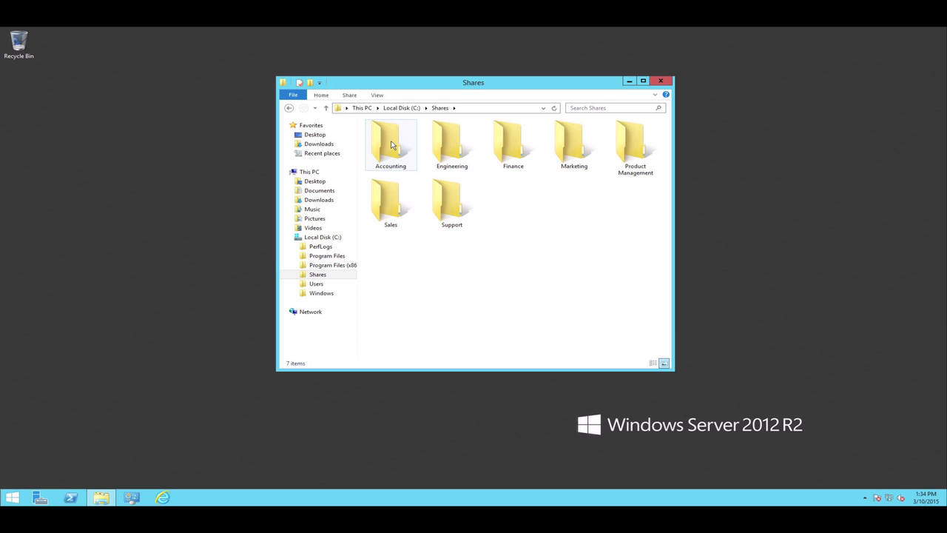
{"action": "left_click", "coordinate": [391, 145]}
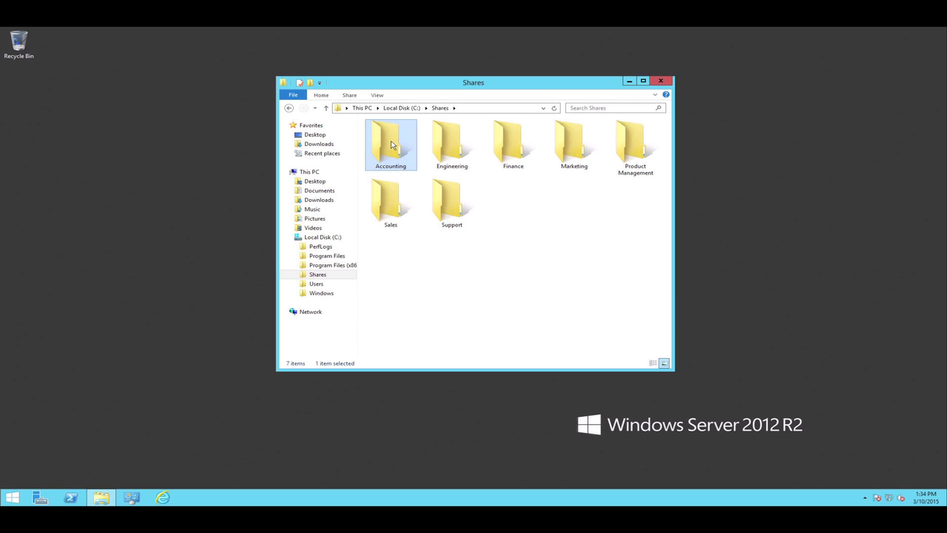
Step: In Internet Explorer, download the Windows Transporter Desktop installer and save it to the desktop
{"action": "left_click", "coordinate": [164, 498]}
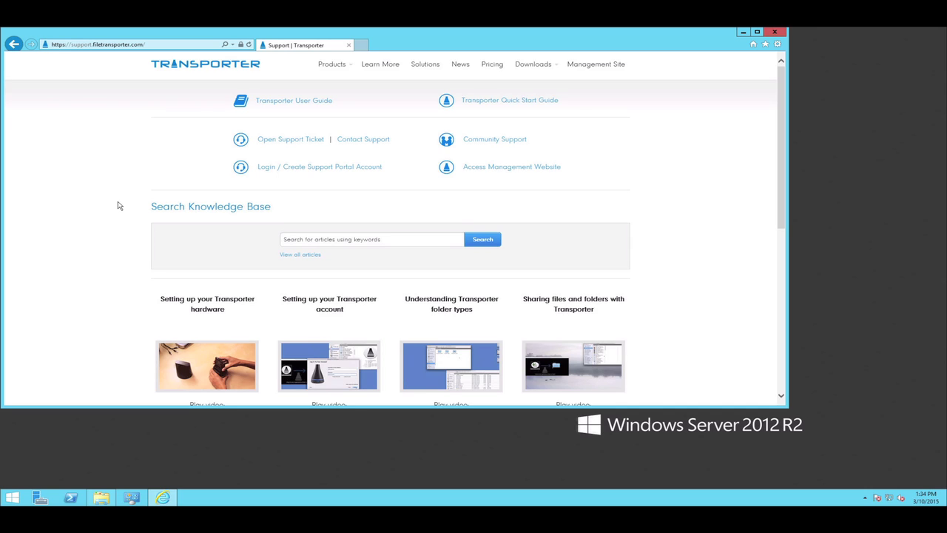
{"action": "scroll", "coordinate": [117, 205], "scroll_direction": "down", "scroll_amount": 10}
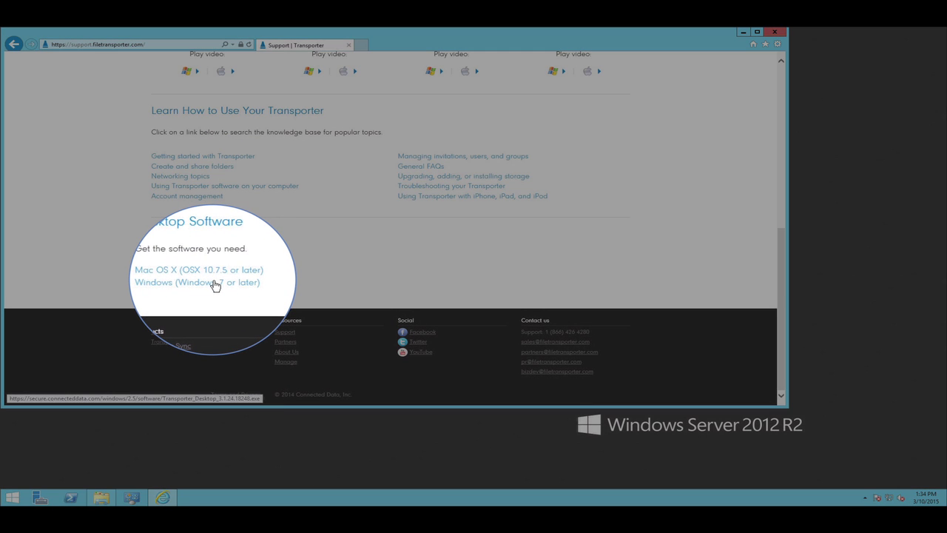
{"action": "left_click", "coordinate": [213, 283]}
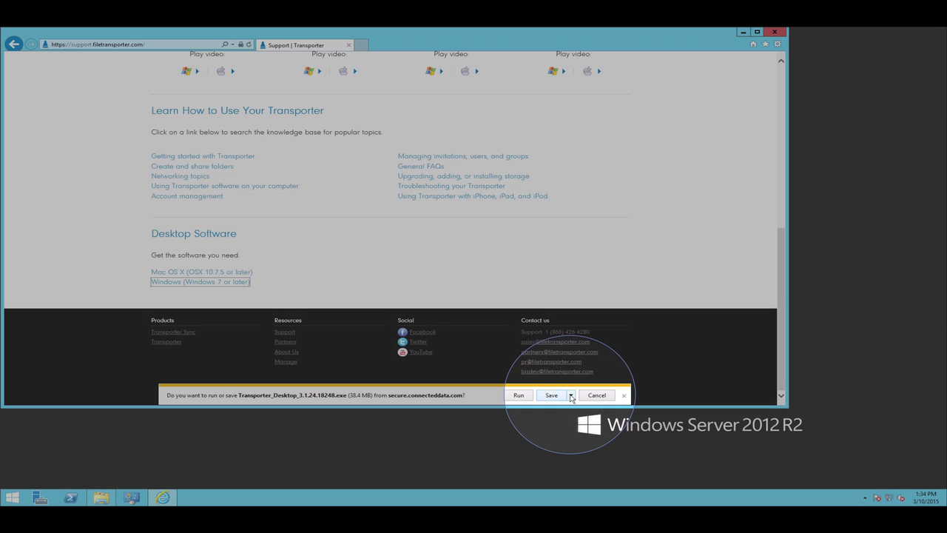
{"action": "left_click", "coordinate": [571, 395]}
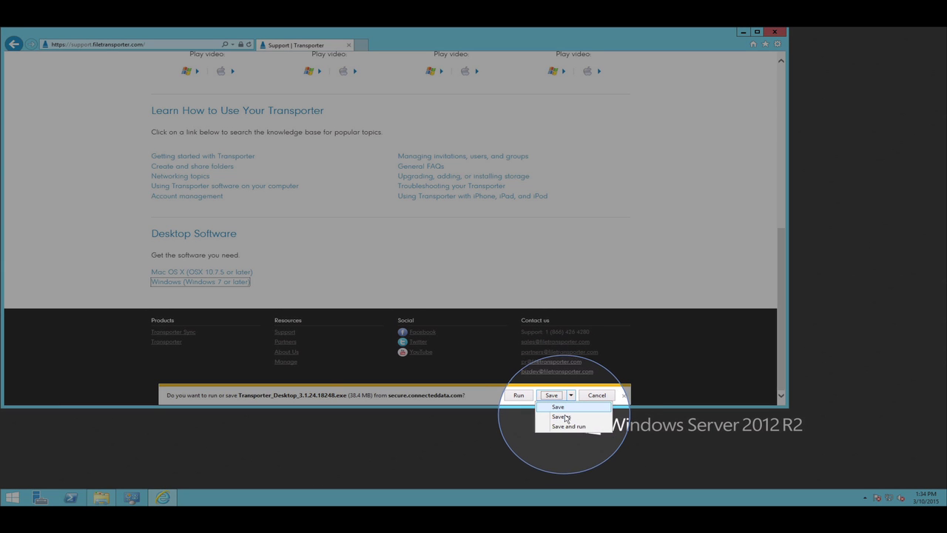
{"action": "left_click", "coordinate": [562, 417]}
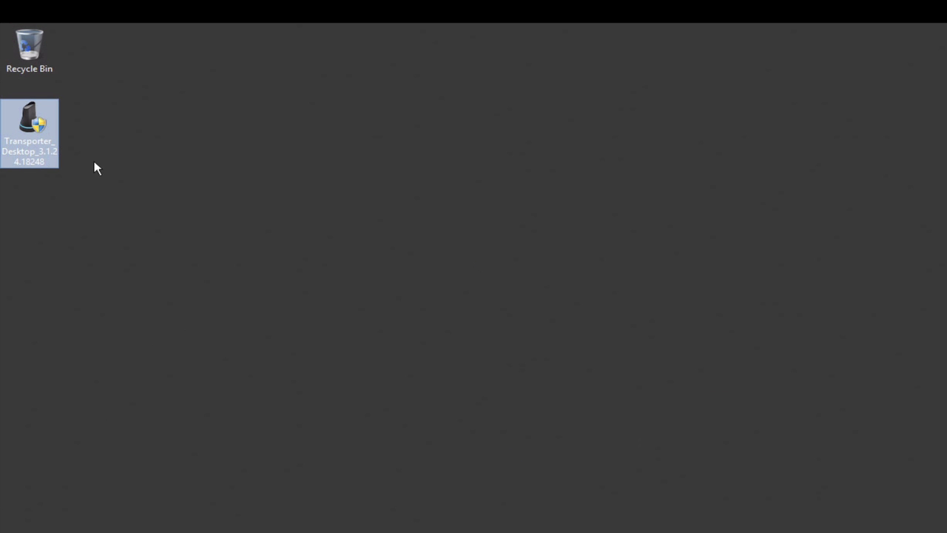
Step: Run the installer, accept the licence, install to the default Program Files folder, and restart the computer
{"action": "double_click", "coordinate": [30, 125]}
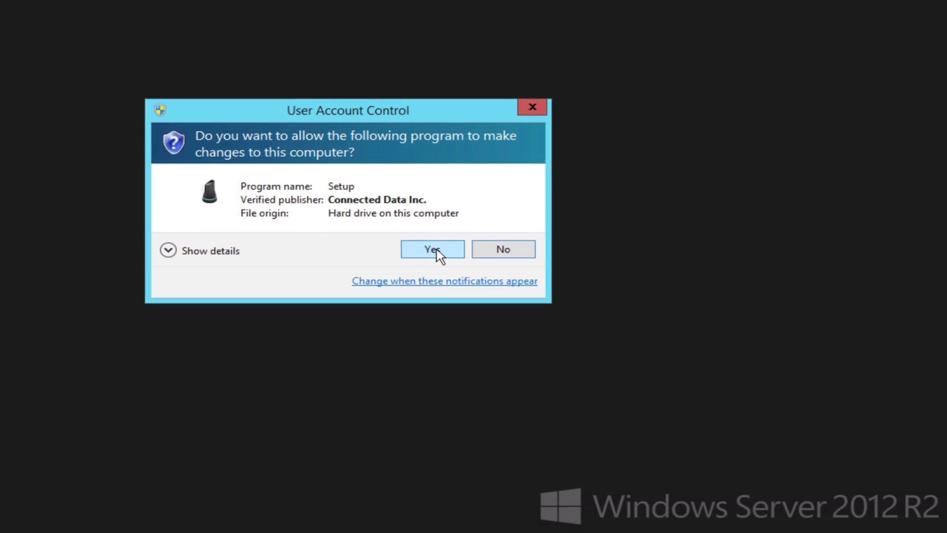
{"action": "left_click", "coordinate": [433, 250]}
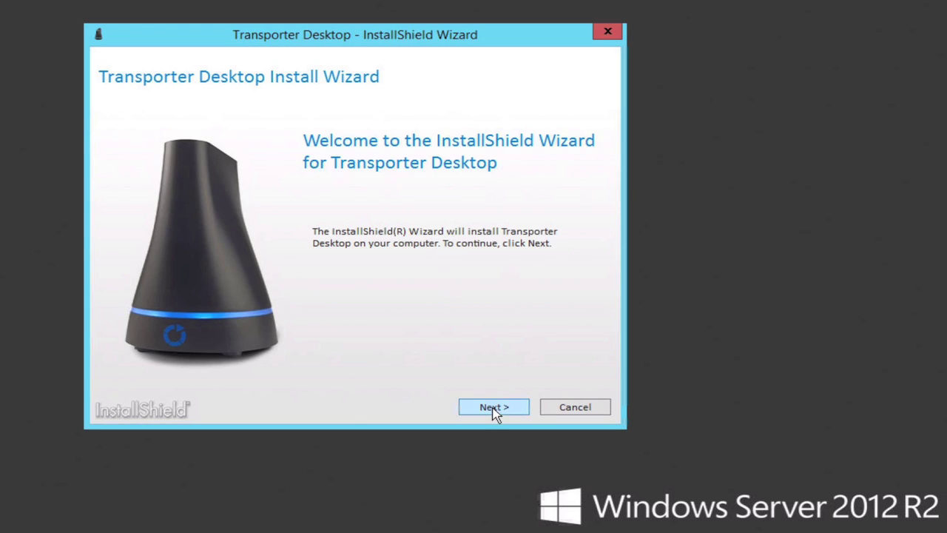
{"action": "left_click", "coordinate": [492, 407]}
{"action": "left_click", "coordinate": [111, 369]}
{"action": "left_click", "coordinate": [470, 408]}
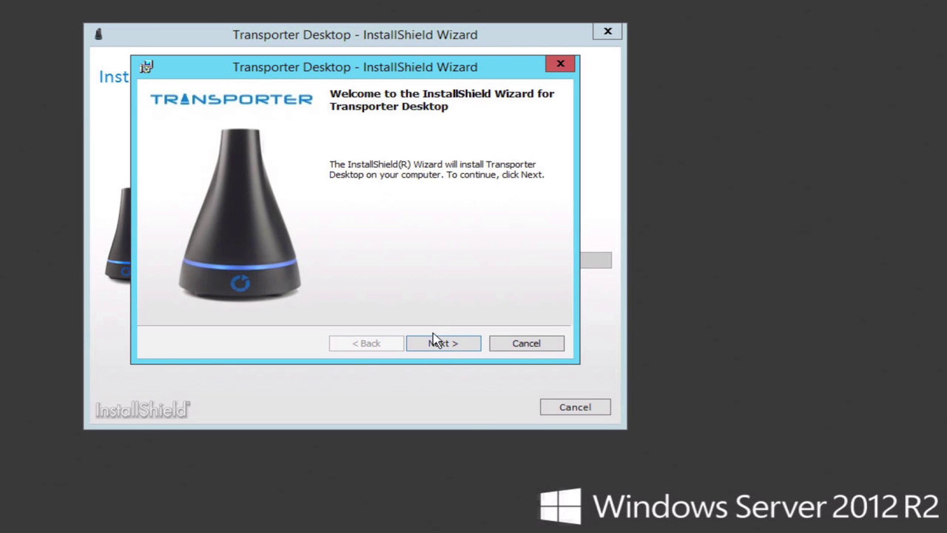
{"action": "left_click", "coordinate": [438, 346]}
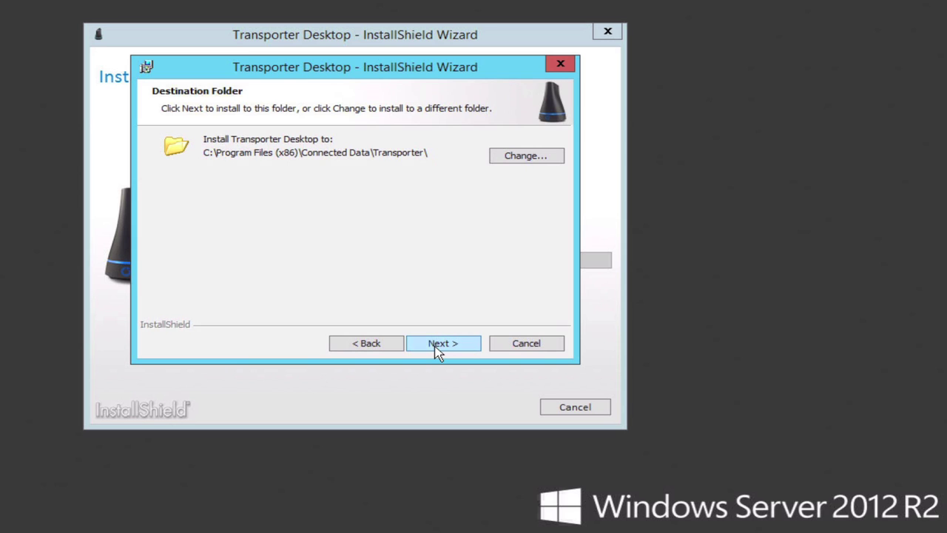
{"action": "left_click", "coordinate": [437, 346]}
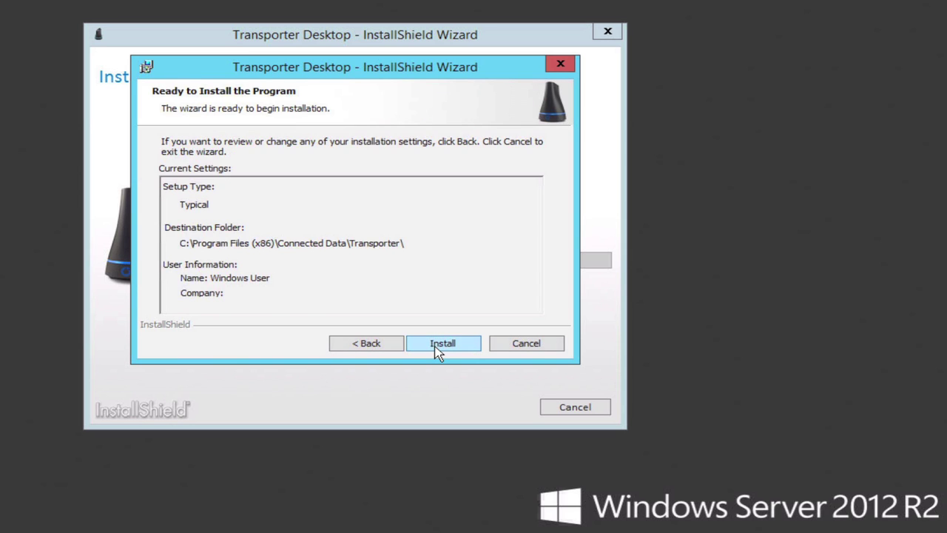
{"action": "left_click", "coordinate": [437, 347]}
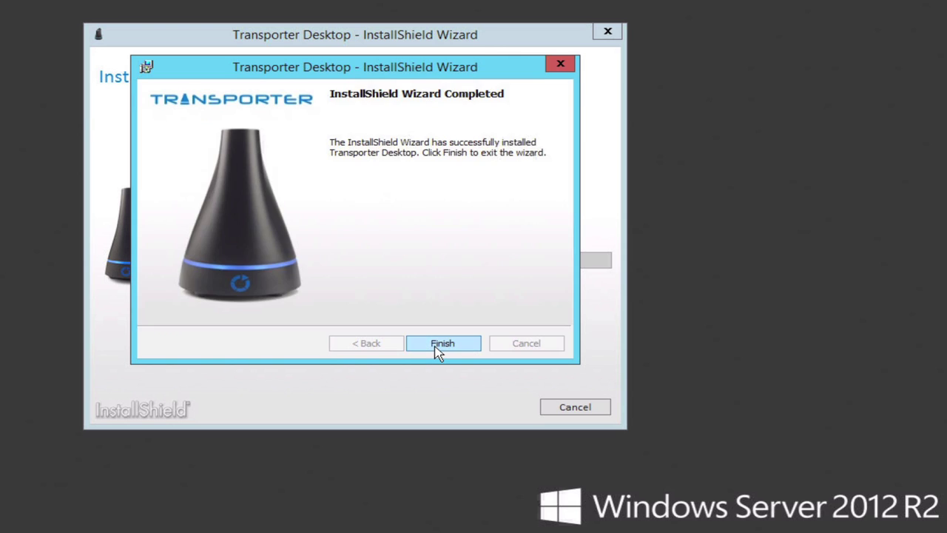
{"action": "left_click", "coordinate": [442, 344]}
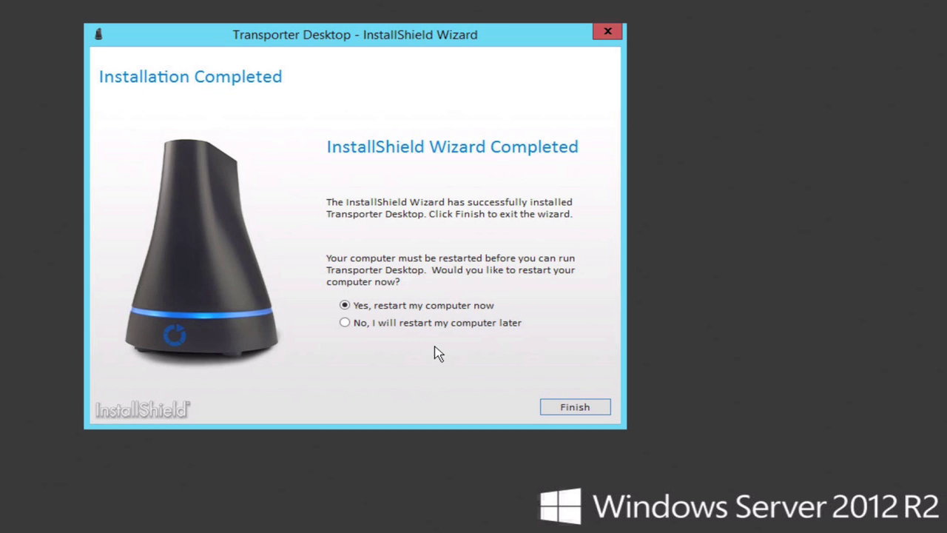
{"action": "left_click", "coordinate": [577, 409]}
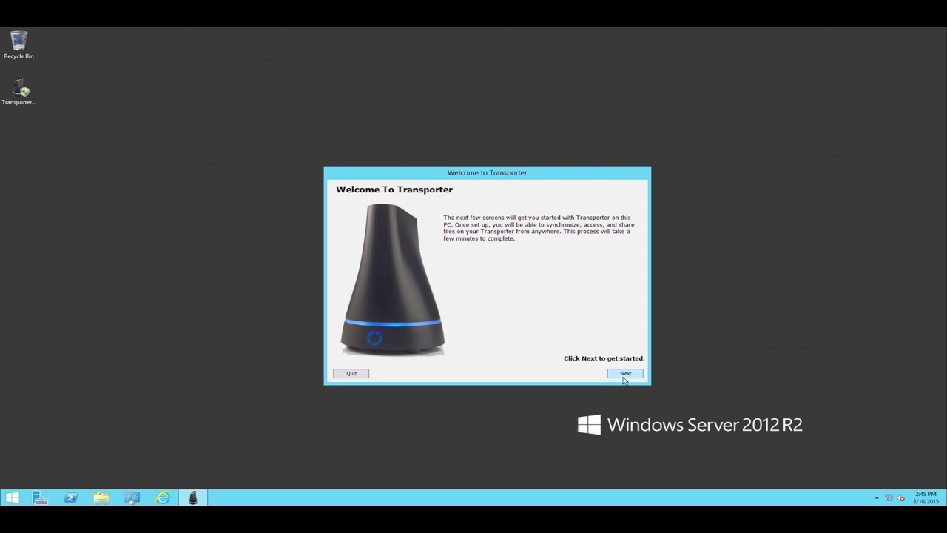
Step: Log in to Transporter with the account e-mail and password and continue to the folder location step
{"action": "left_click", "coordinate": [627, 372]}
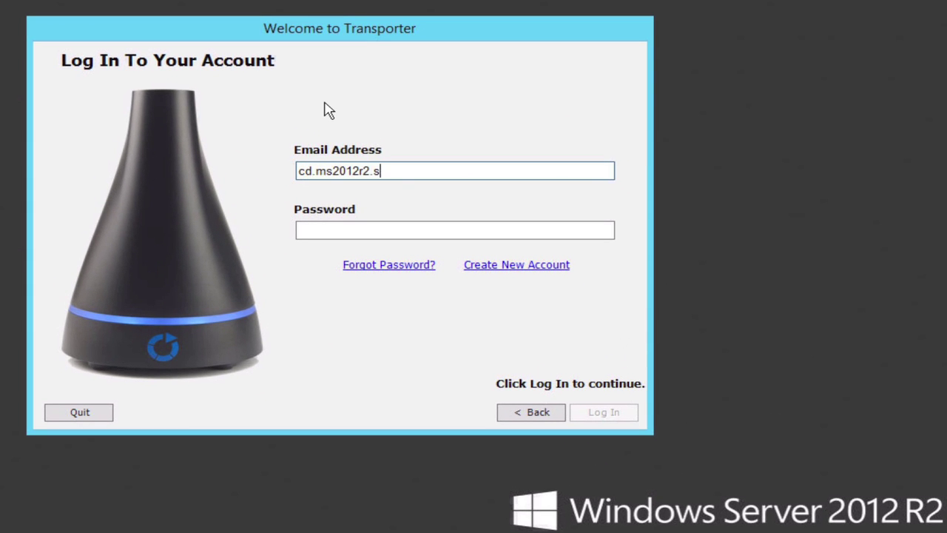
{"action": "key", "text": "Tab"}
{"action": "type", "text": "************"}
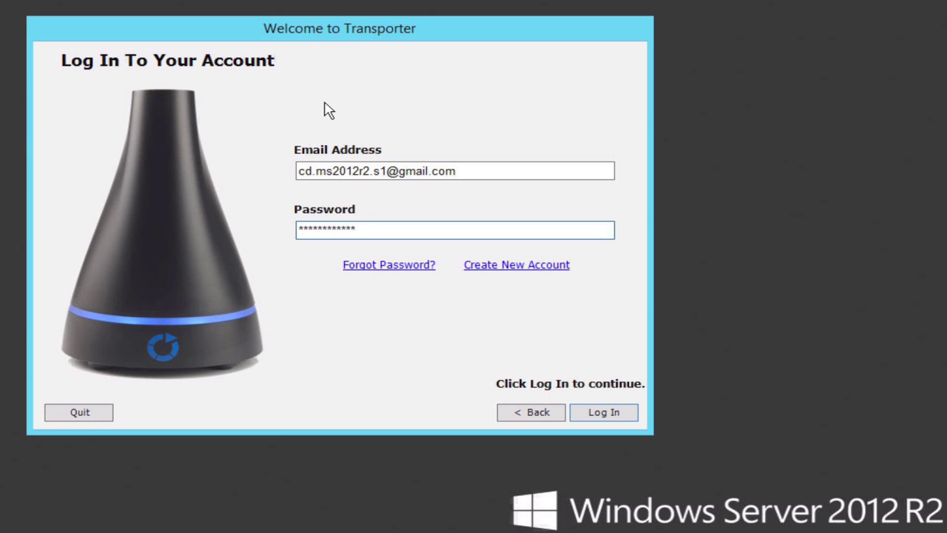
{"action": "key", "text": "Return"}
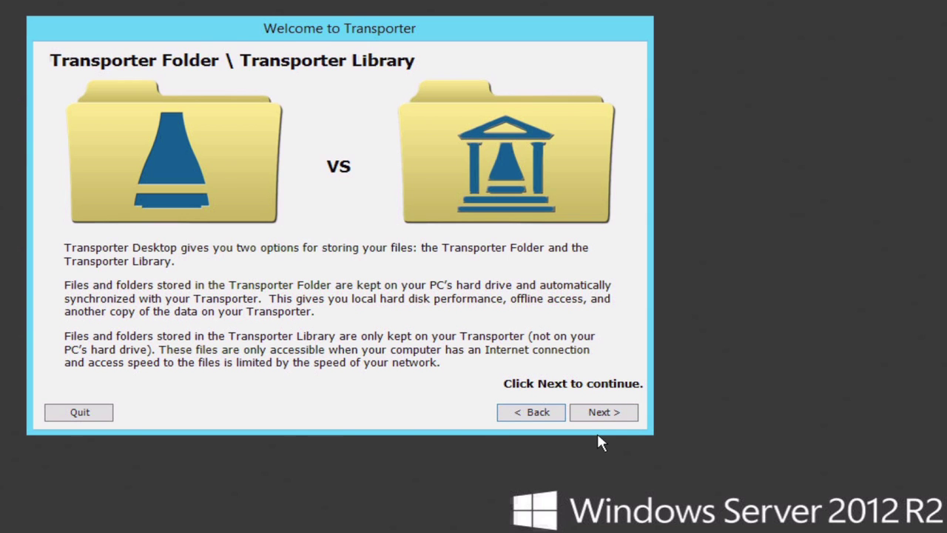
{"action": "left_click", "coordinate": [600, 417]}
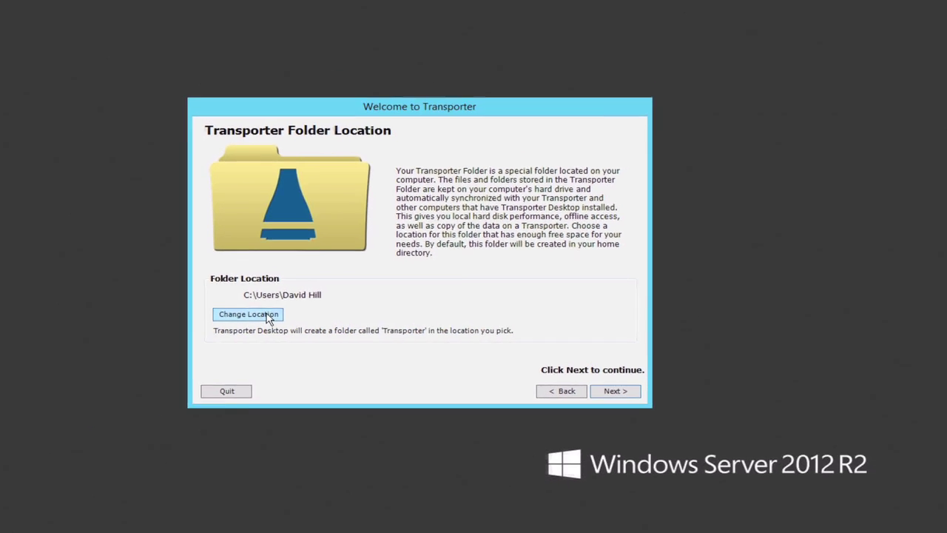
Step: Change the Transporter folder location to C:\Shares
{"action": "left_click", "coordinate": [139, 310]}
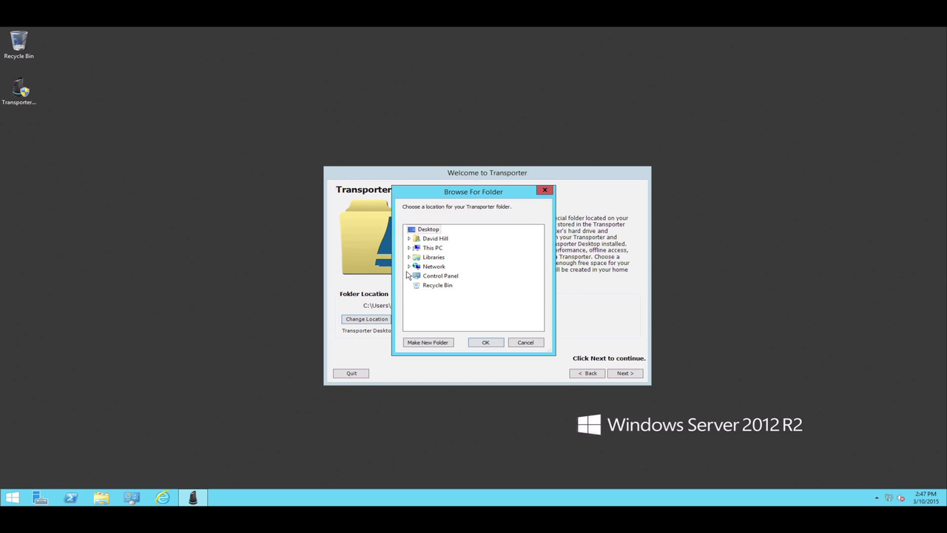
{"action": "left_click", "coordinate": [411, 250]}
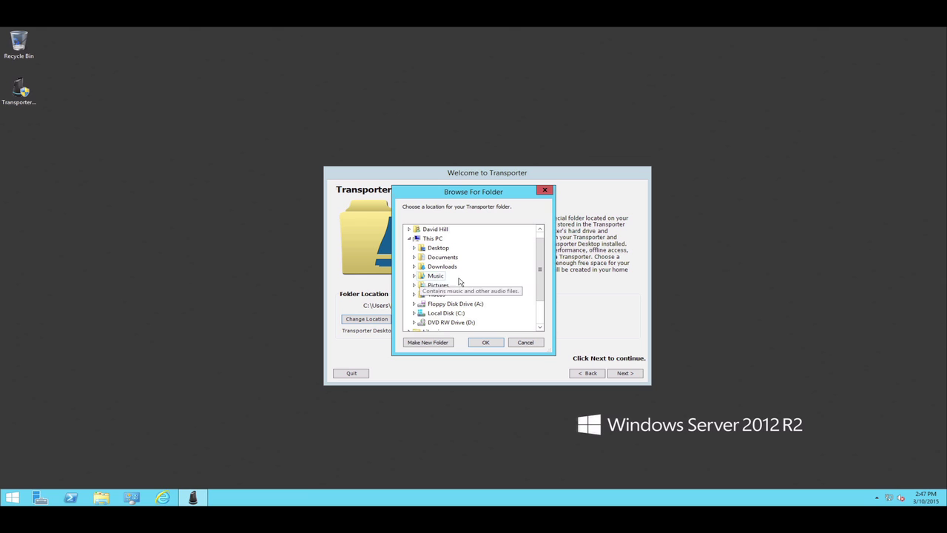
{"action": "scroll", "coordinate": [458, 281], "scroll_direction": "down", "scroll_amount": 1}
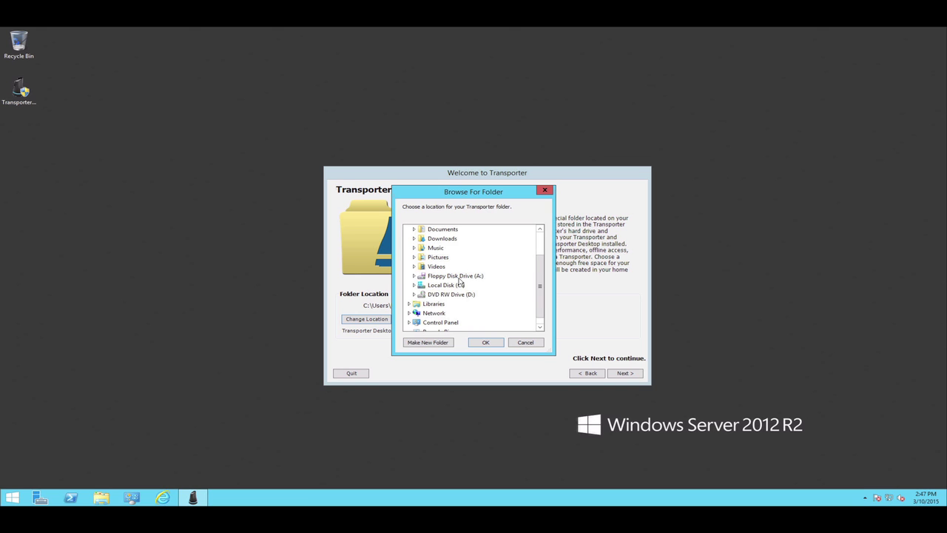
{"action": "scroll", "coordinate": [459, 281], "scroll_direction": "down", "scroll_amount": 1}
{"action": "double_click", "coordinate": [446, 276]}
{"action": "double_click", "coordinate": [431, 258]}
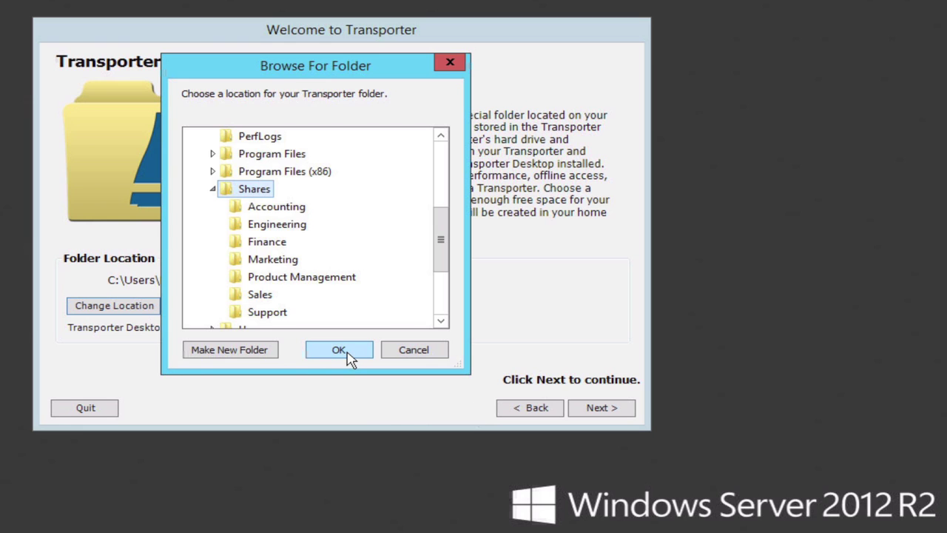
{"action": "left_click", "coordinate": [340, 350]}
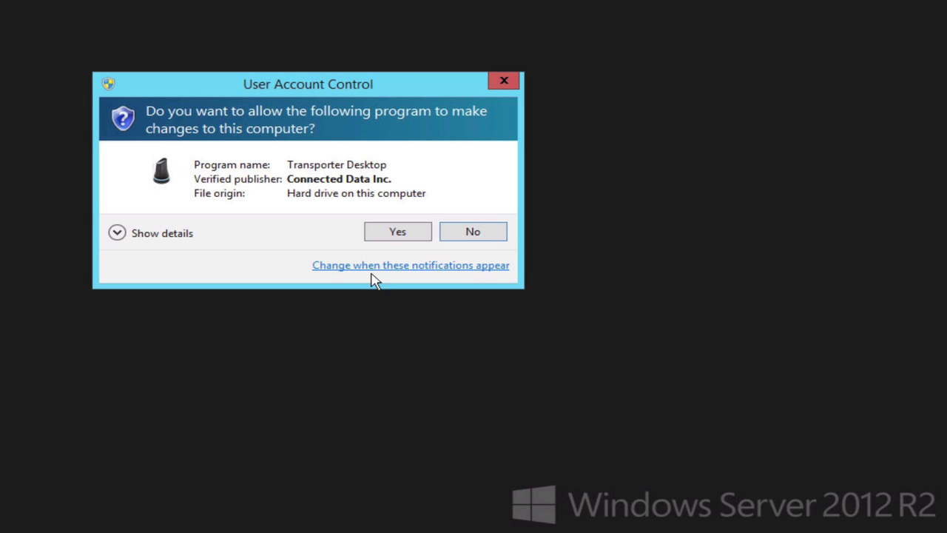
Step: Approve the administrator prompt and finish the remaining setup pages
{"action": "left_click", "coordinate": [398, 234]}
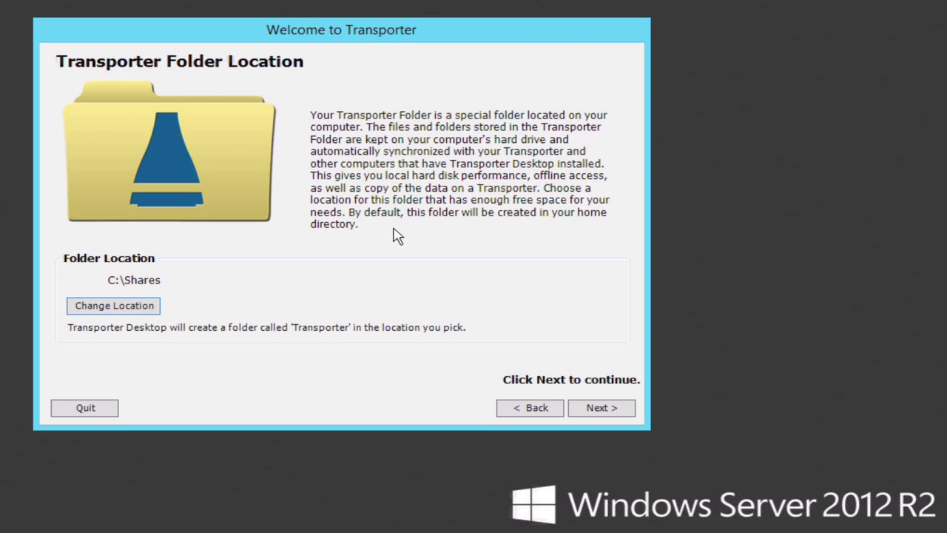
{"action": "left_click", "coordinate": [589, 410]}
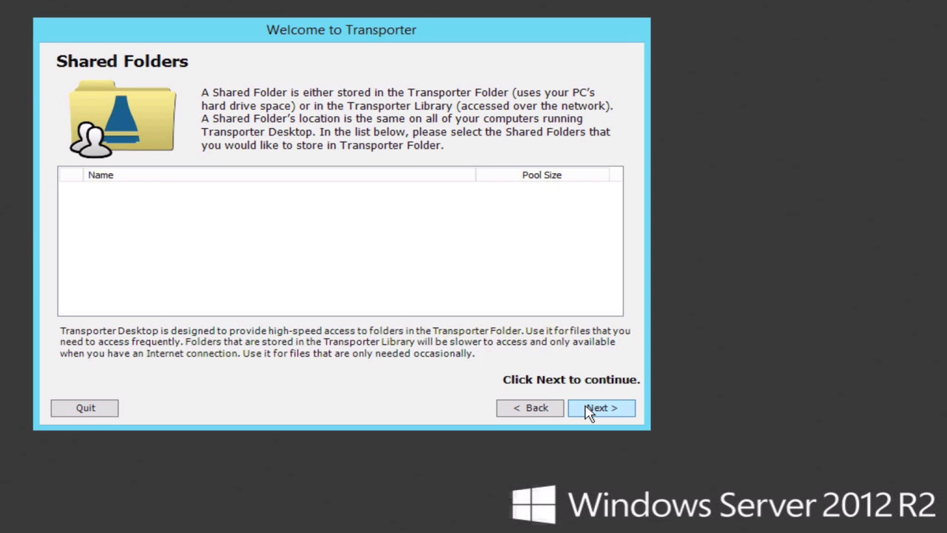
{"action": "left_click", "coordinate": [589, 411]}
{"action": "left_click", "coordinate": [592, 412]}
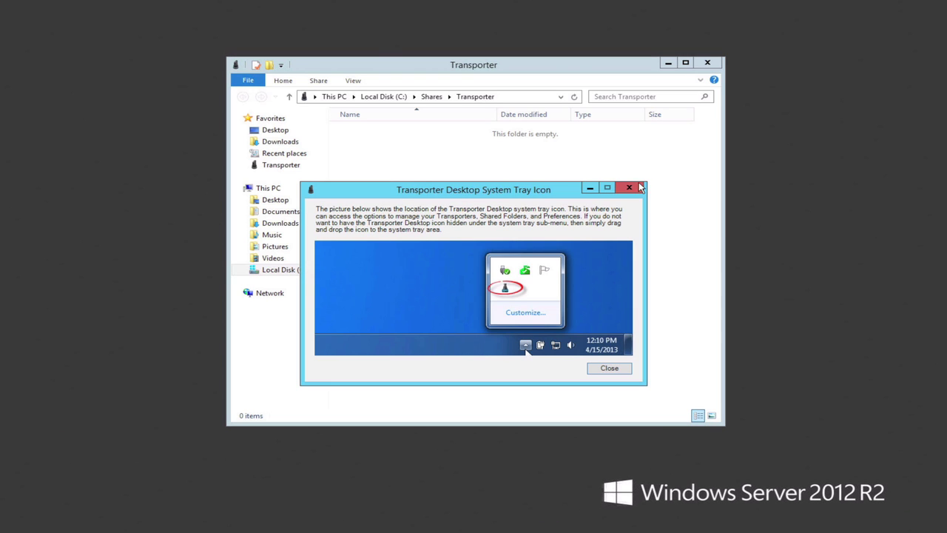
Step: Dismiss the tray-icon help and show the Shares folder's department folders beside Transporter
{"action": "left_click", "coordinate": [629, 188]}
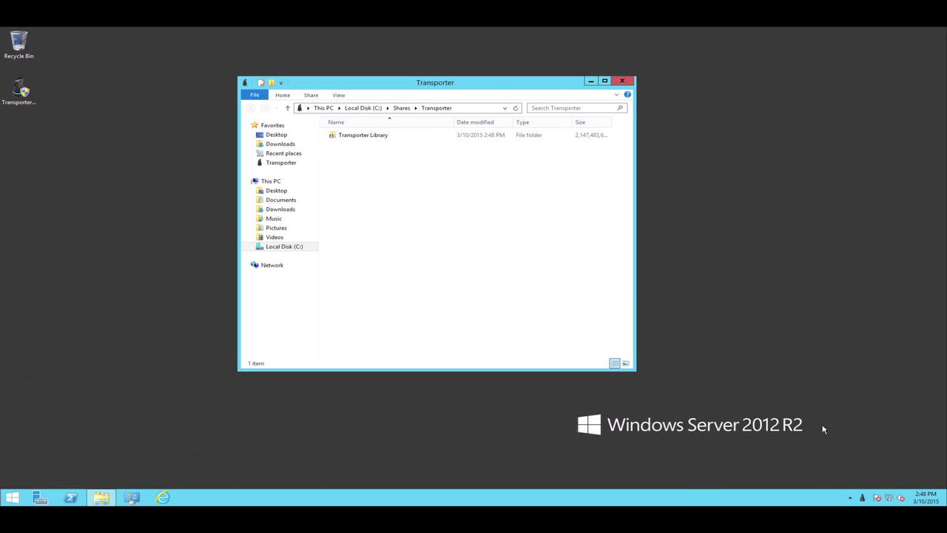
{"action": "left_click", "coordinate": [862, 498]}
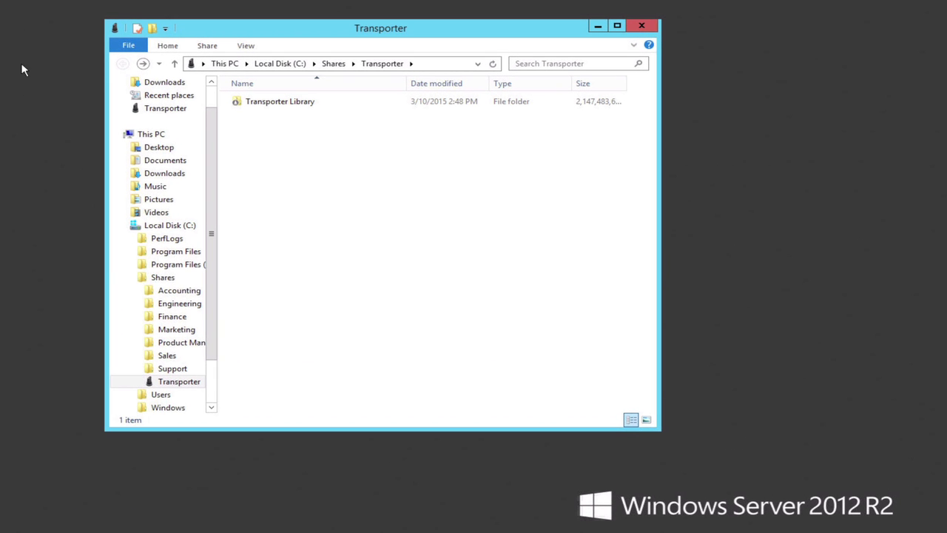
{"action": "left_click", "coordinate": [164, 282]}
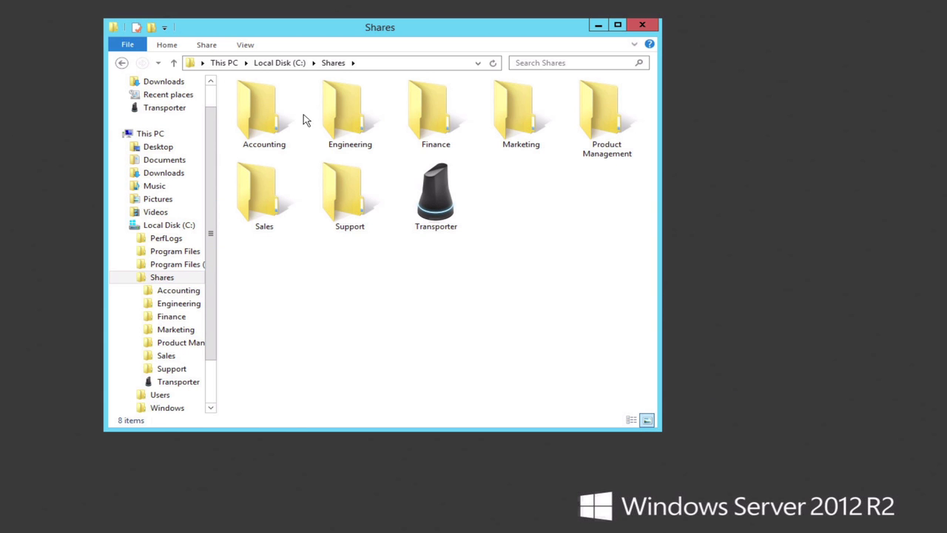
Step: Move the department folders from Shares into the Transporter folder and open it
{"action": "left_click_drag", "start_coordinate": [224, 106], "coordinate": [439, 195]}
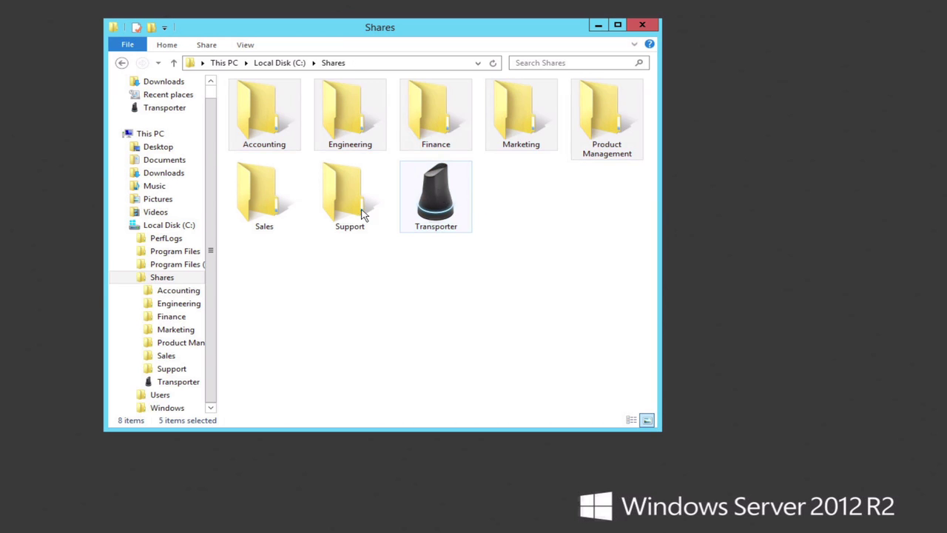
{"action": "left_click_drag", "start_coordinate": [238, 163], "coordinate": [446, 121]}
{"action": "double_click", "coordinate": [268, 117]}
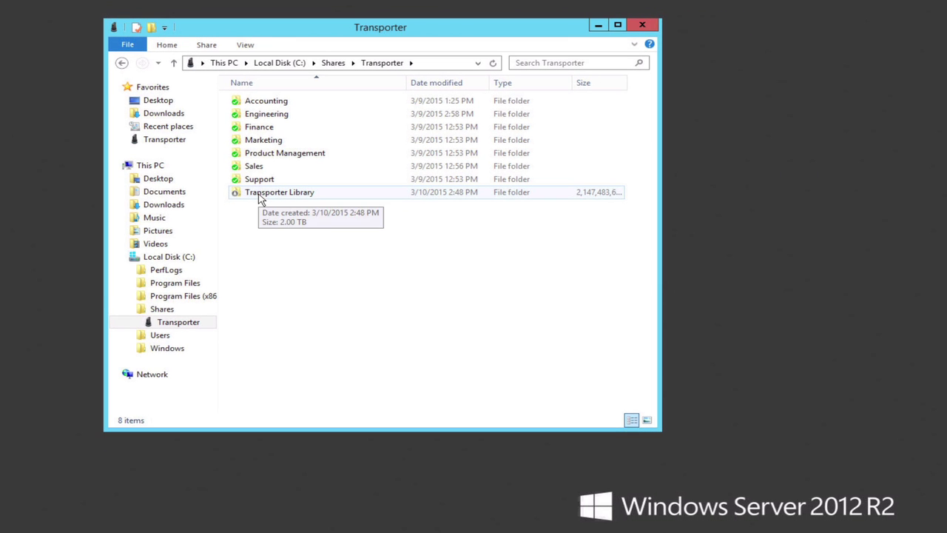
Step: Start sharing the Accounting folder with specific people from its Properties
{"action": "key", "text": "Down"}
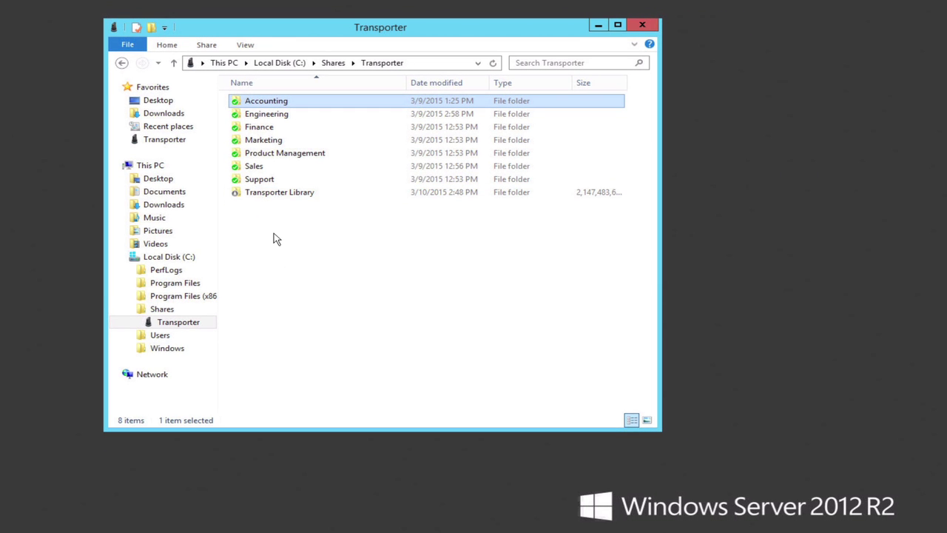
{"action": "right_click", "coordinate": [262, 99]}
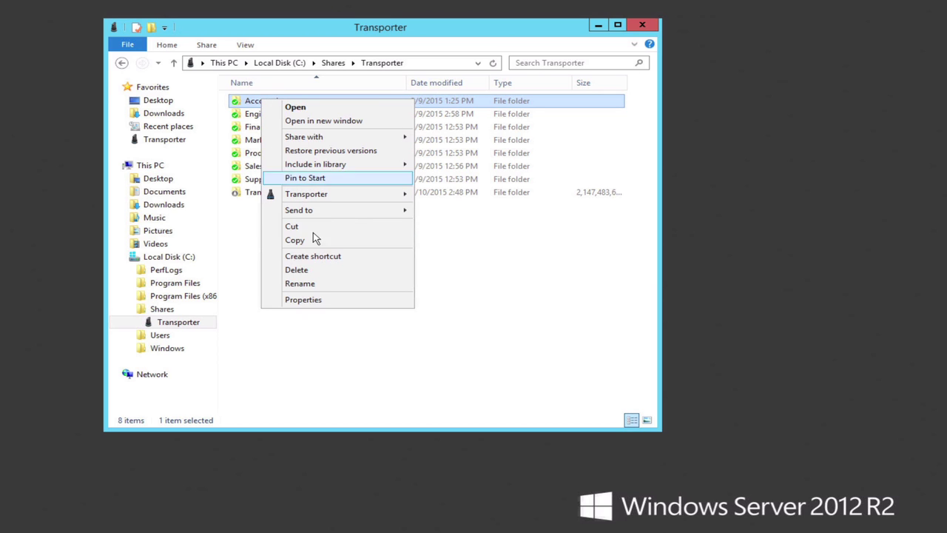
{"action": "left_click", "coordinate": [313, 299]}
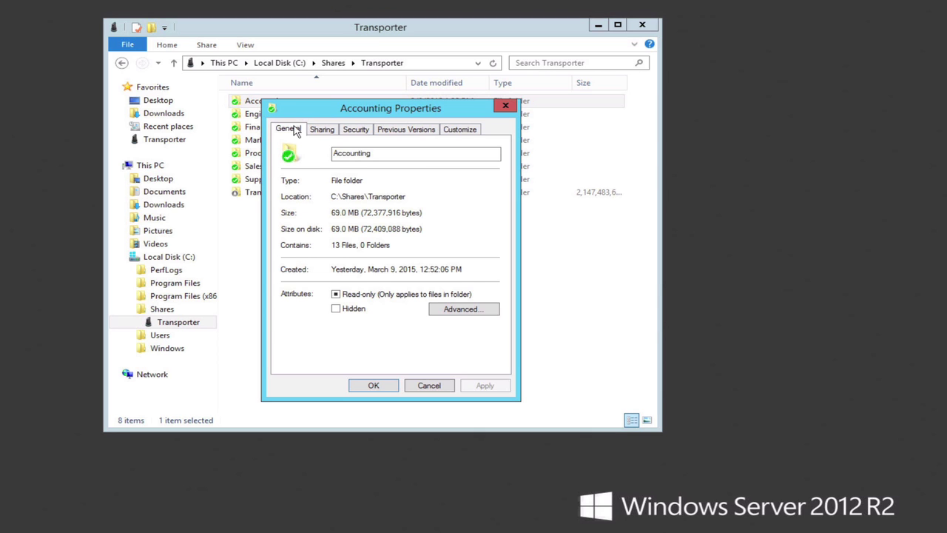
{"action": "left_click", "coordinate": [316, 130]}
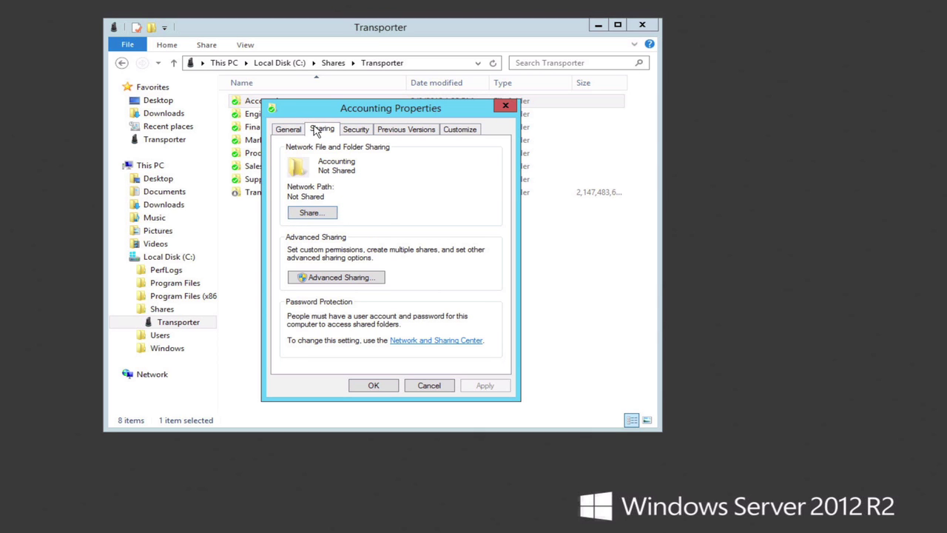
{"action": "left_click", "coordinate": [303, 216]}
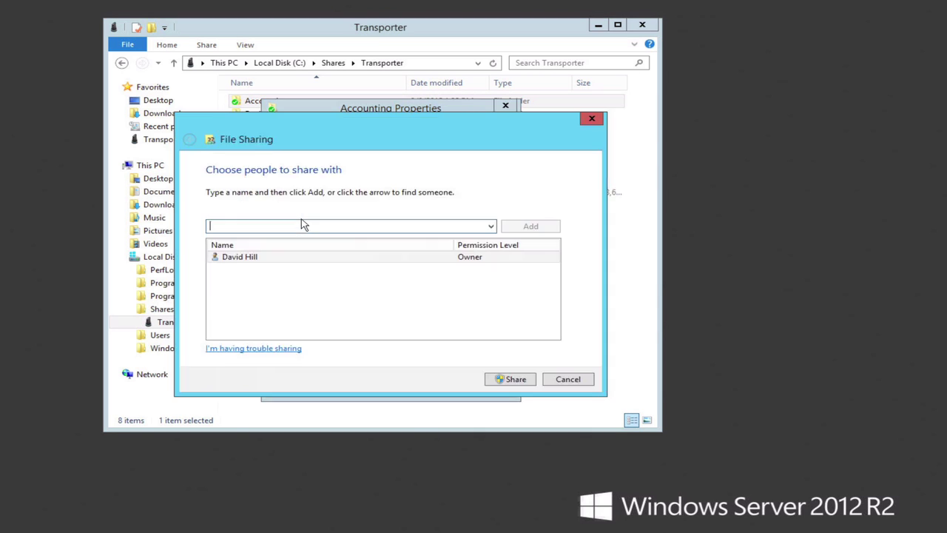
Step: Add another user with Read/Write permission, share Accounting on the network, and close Properties
{"action": "left_click", "coordinate": [491, 226]}
{"action": "left_click", "coordinate": [395, 257]}
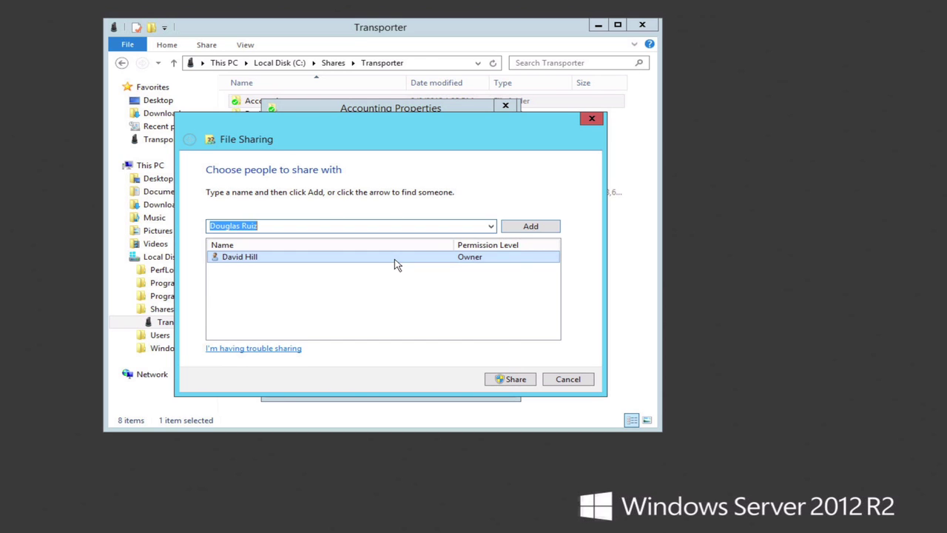
{"action": "left_click", "coordinate": [510, 231]}
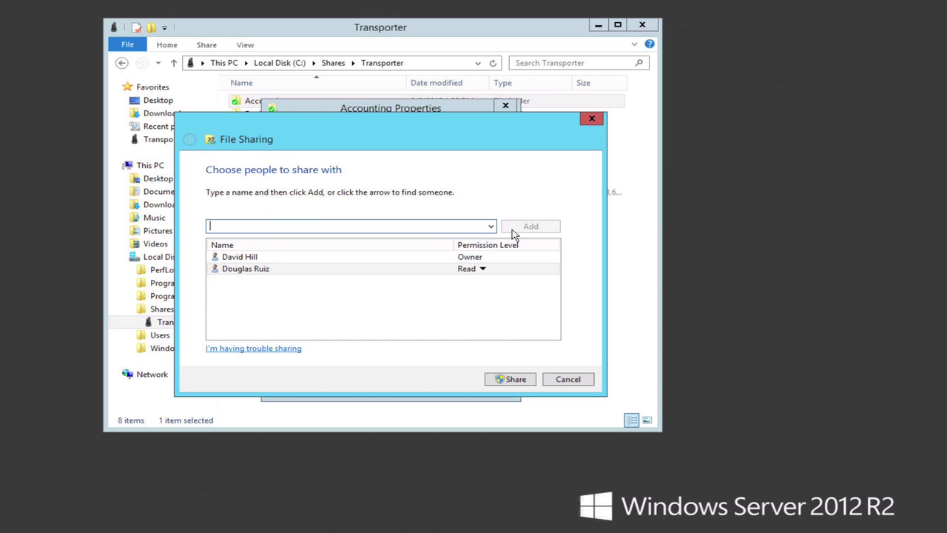
{"action": "left_click", "coordinate": [482, 270]}
{"action": "left_click", "coordinate": [516, 284]}
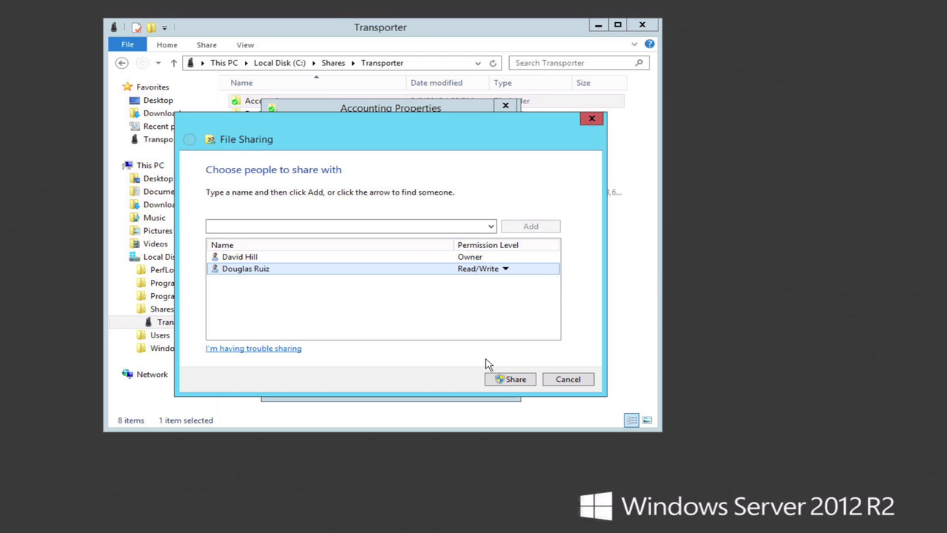
{"action": "left_click", "coordinate": [511, 379]}
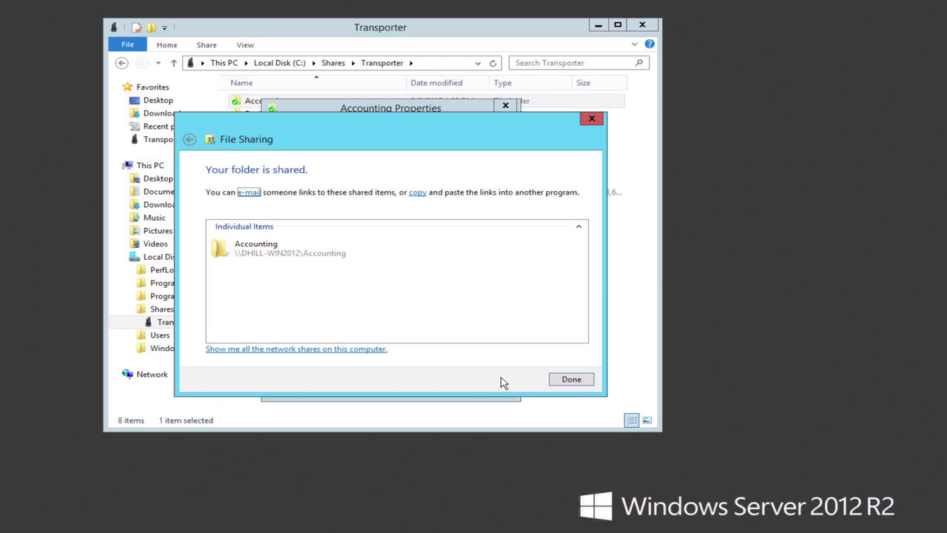
{"action": "left_click", "coordinate": [571, 379]}
{"action": "left_click", "coordinate": [506, 106]}
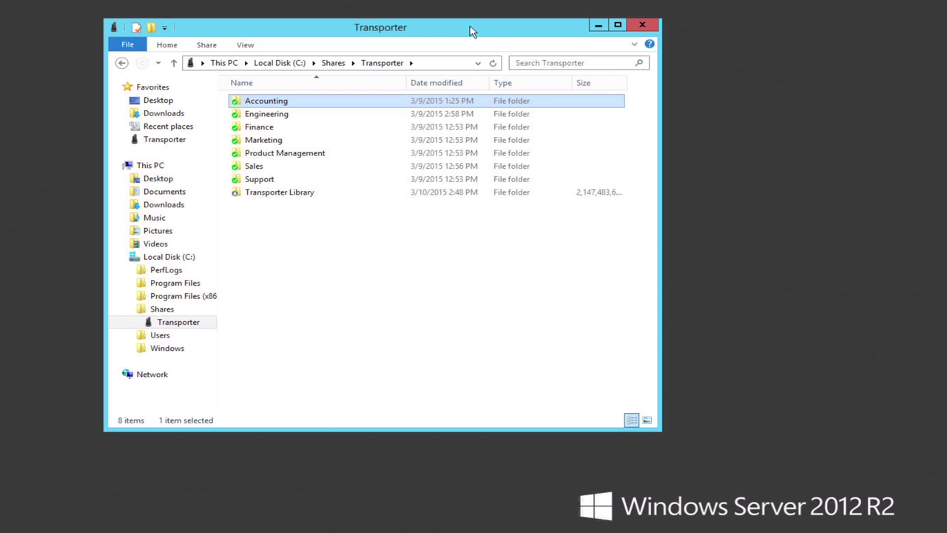
Step: Share the Accounting folder through Transporter's Share this Folder option
{"action": "right_click", "coordinate": [343, 103]}
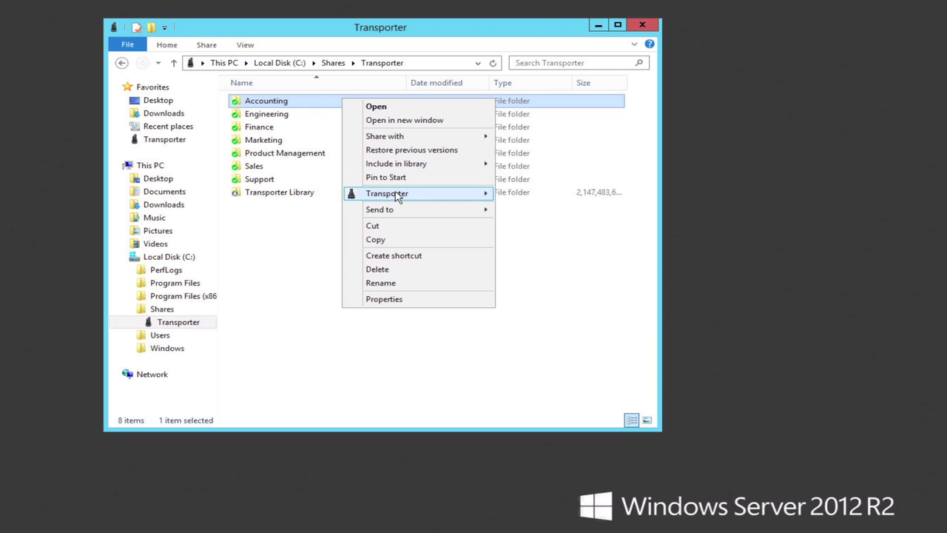
{"action": "mouse_move", "coordinate": [397, 198]}
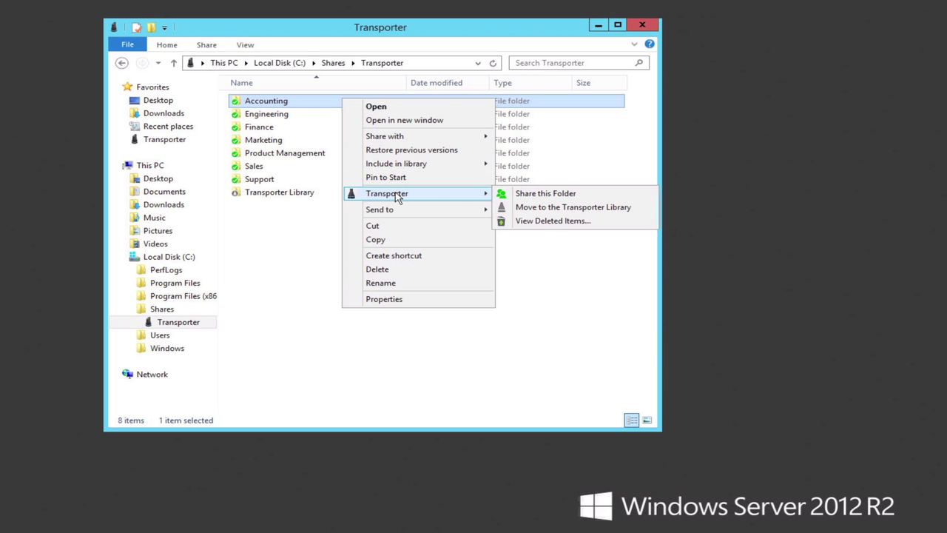
{"action": "left_click", "coordinate": [545, 195]}
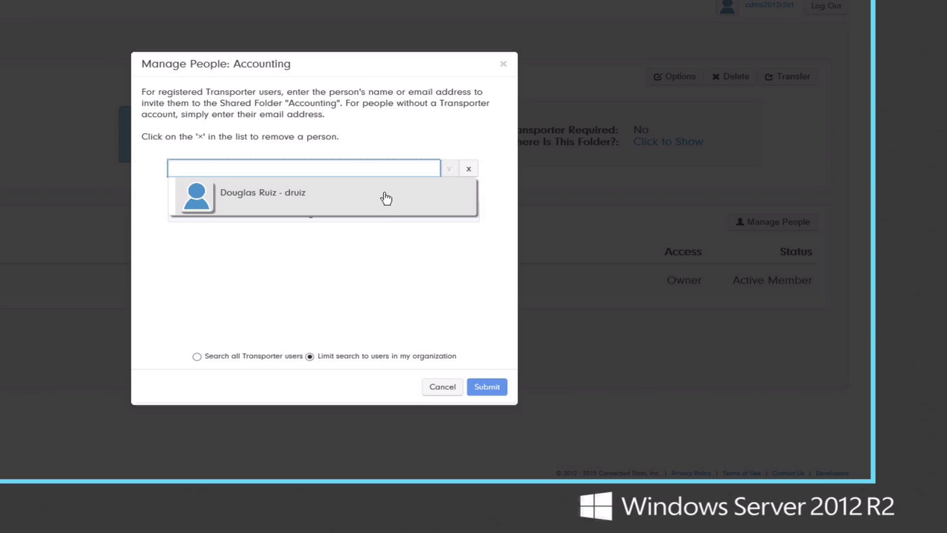
Step: Invite the suggested organization user to Accounting with Read & Write access and view the folder
{"action": "left_click", "coordinate": [386, 198]}
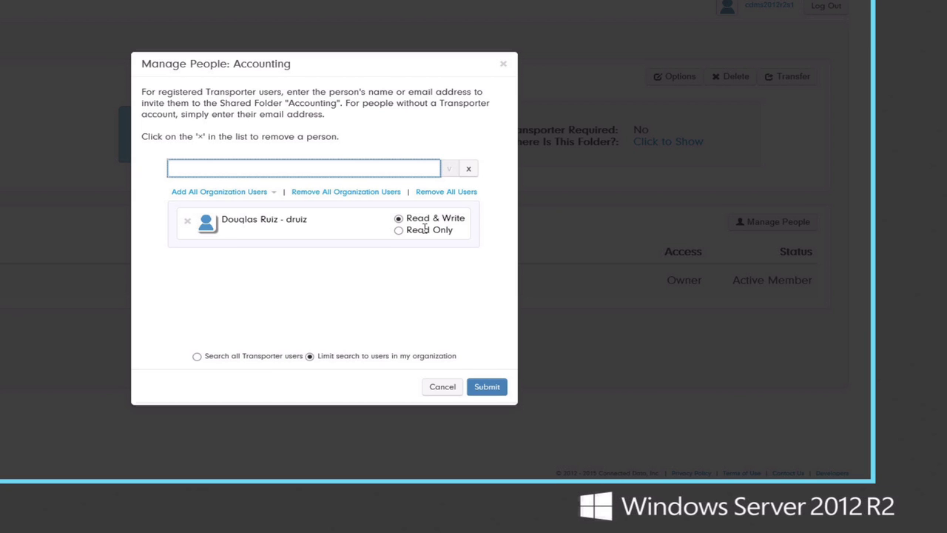
{"action": "left_click", "coordinate": [489, 390]}
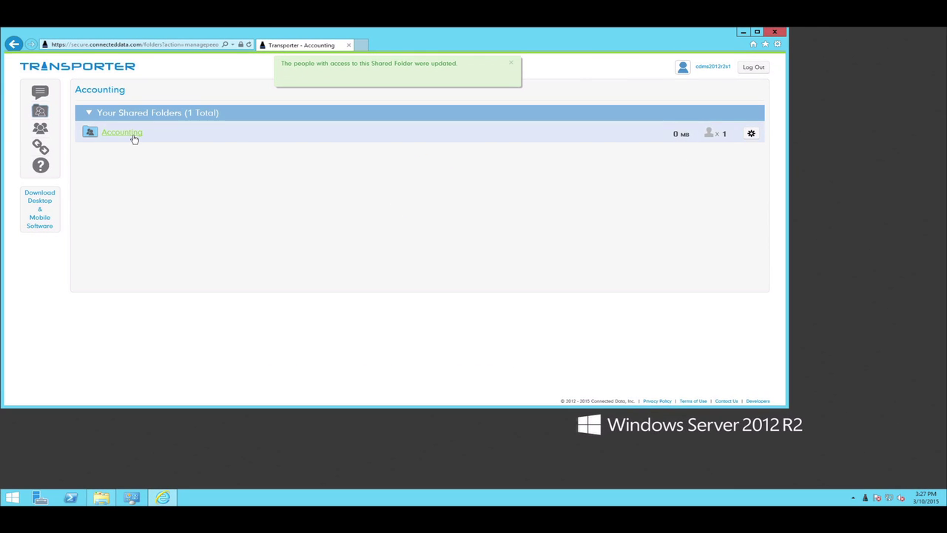
{"action": "left_click", "coordinate": [122, 136]}
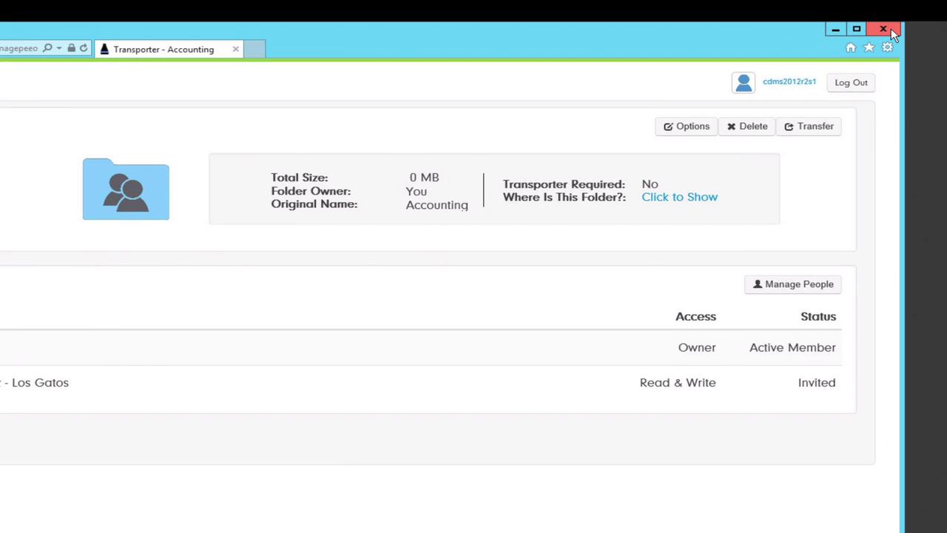
Step: Close Internet Explorer and view the Transporter folder's contents as Large icons
{"action": "left_click", "coordinate": [883, 29]}
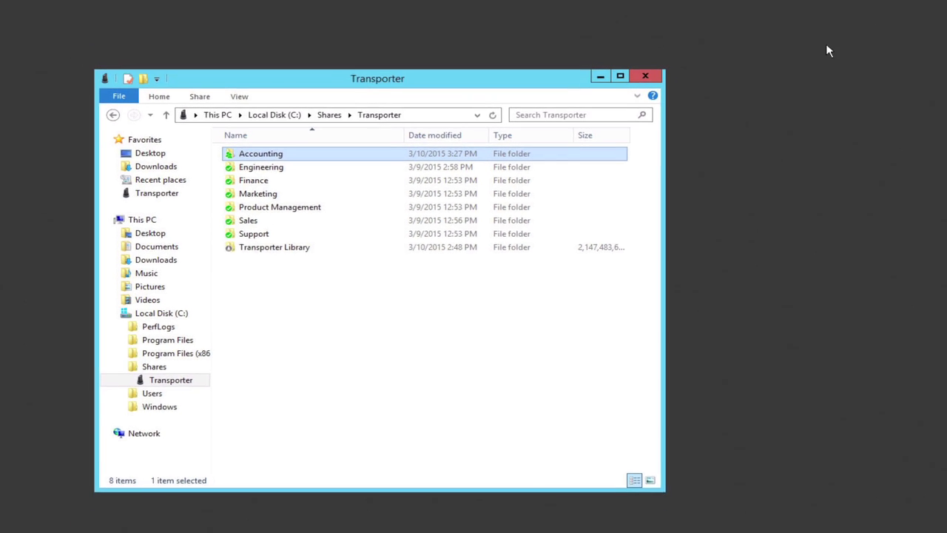
{"action": "left_click", "coordinate": [263, 64]}
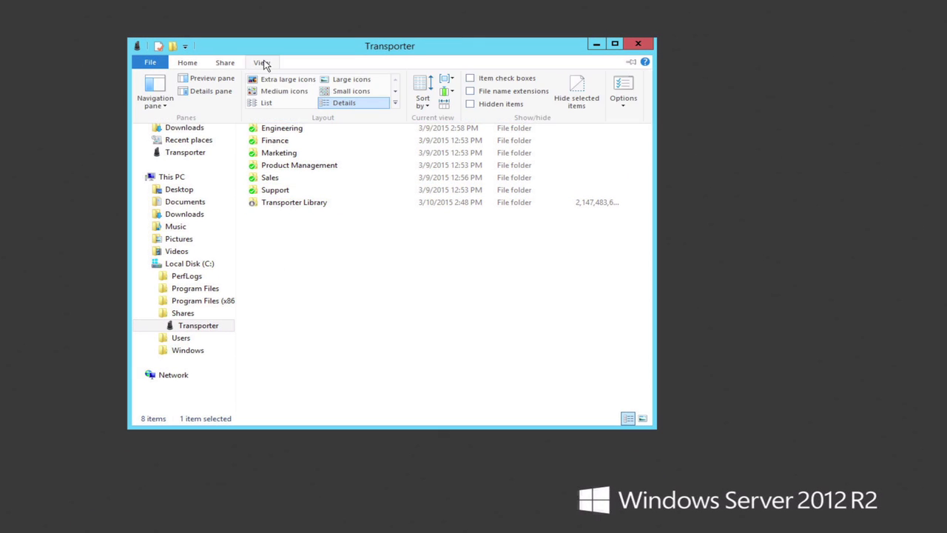
{"action": "left_click", "coordinate": [350, 80]}
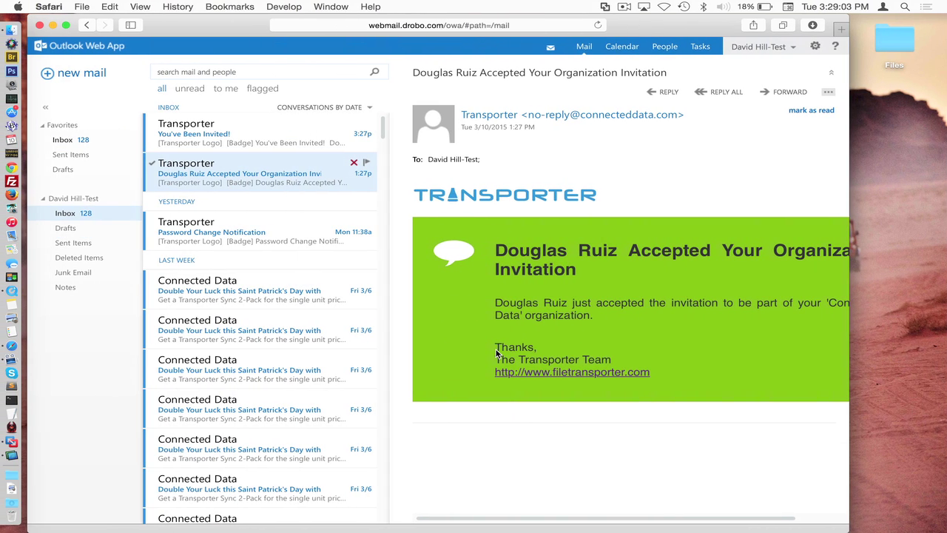
Step: Read the "You've Been Invited!" Accounting message and follow its log-in link
{"action": "left_click", "coordinate": [249, 137]}
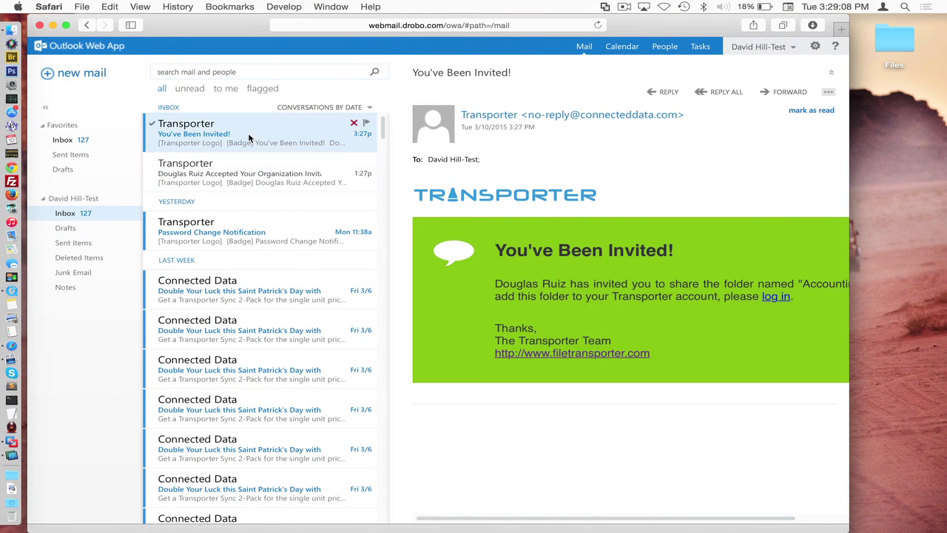
{"action": "scroll", "coordinate": [524, 290], "scroll_direction": "right", "scroll_amount": 4}
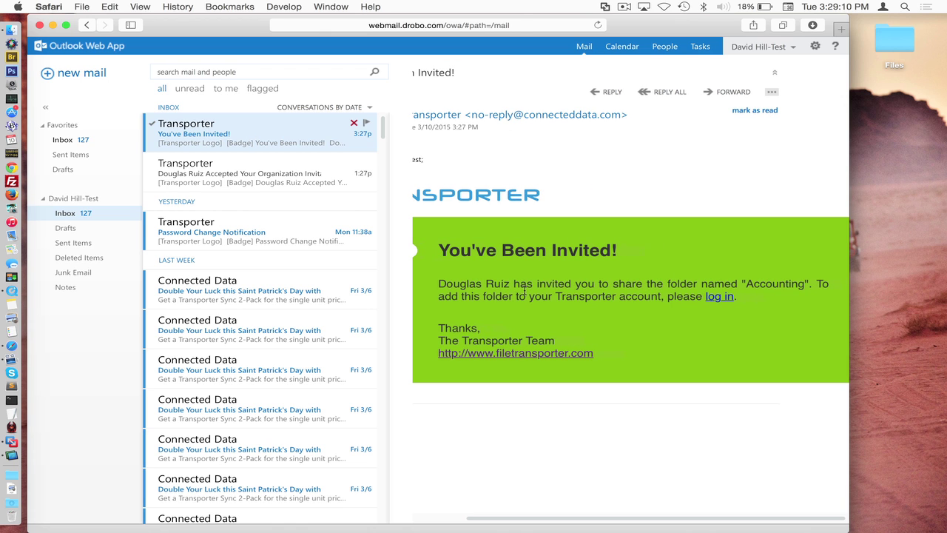
{"action": "left_click", "coordinate": [721, 296]}
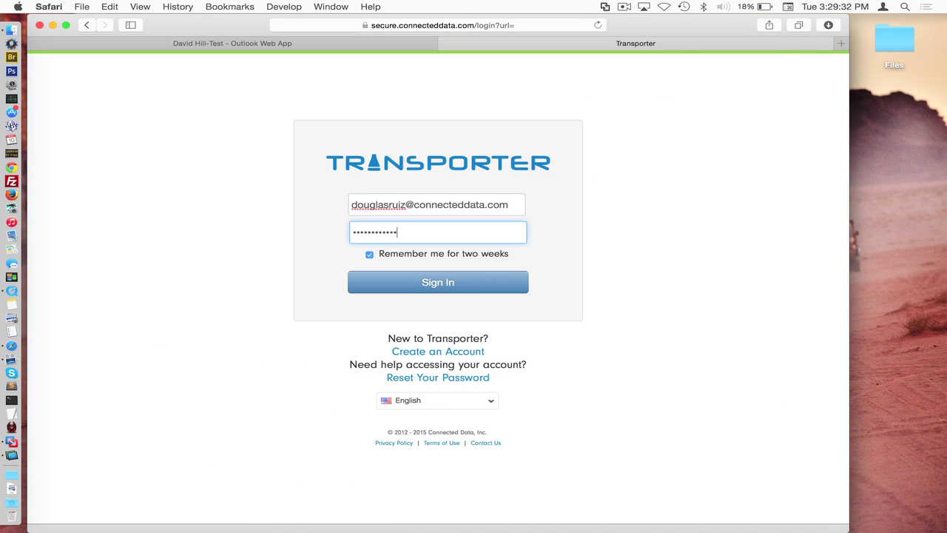
Step: Sign in as the invited user and accept the Accounting shared folder invitation
{"action": "key", "text": "Return"}
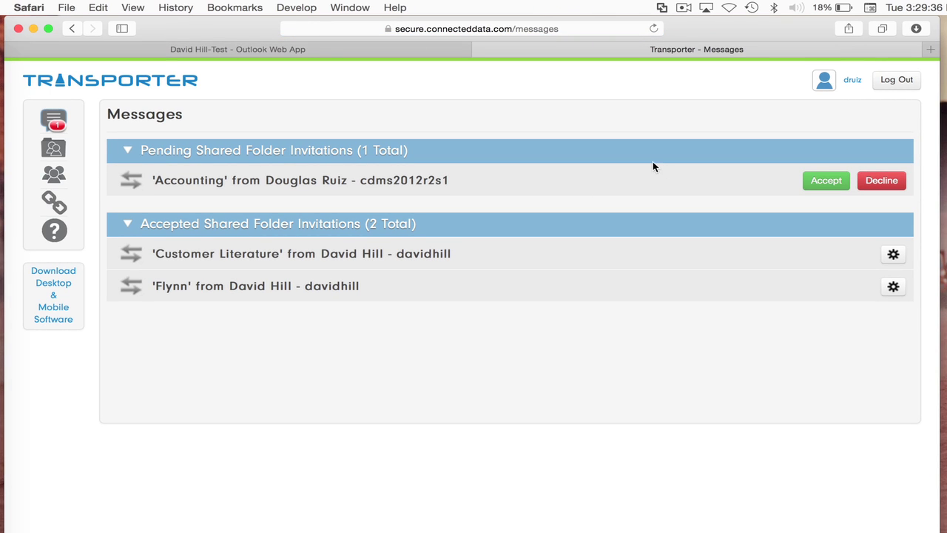
{"action": "left_click", "coordinate": [807, 176]}
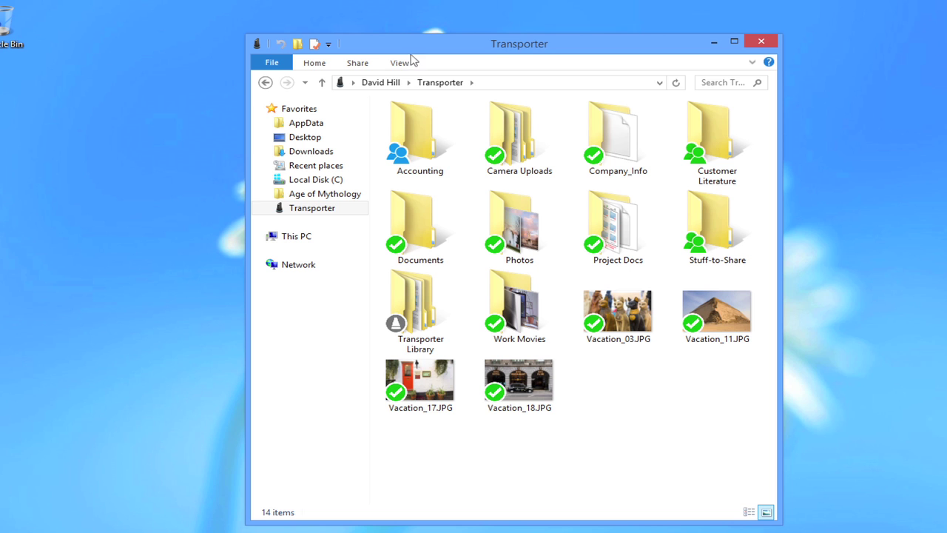
Step: Open the synced Accounting folder in the Transporter folder to see its 12 screenshots
{"action": "double_click", "coordinate": [421, 137]}
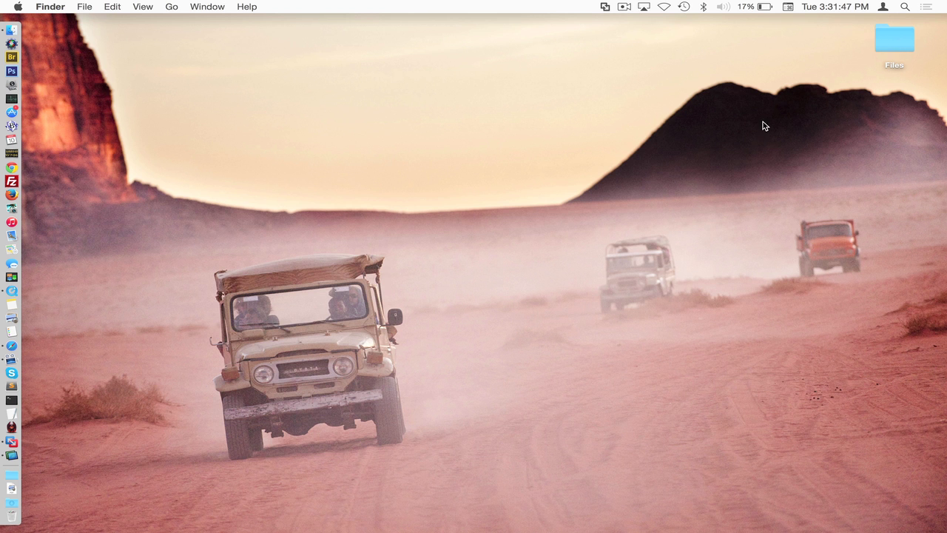
Step: Connect to smb://172.24.8.54 with the user's name and password and mount the Accounting volume
{"action": "key", "text": "super+k"}
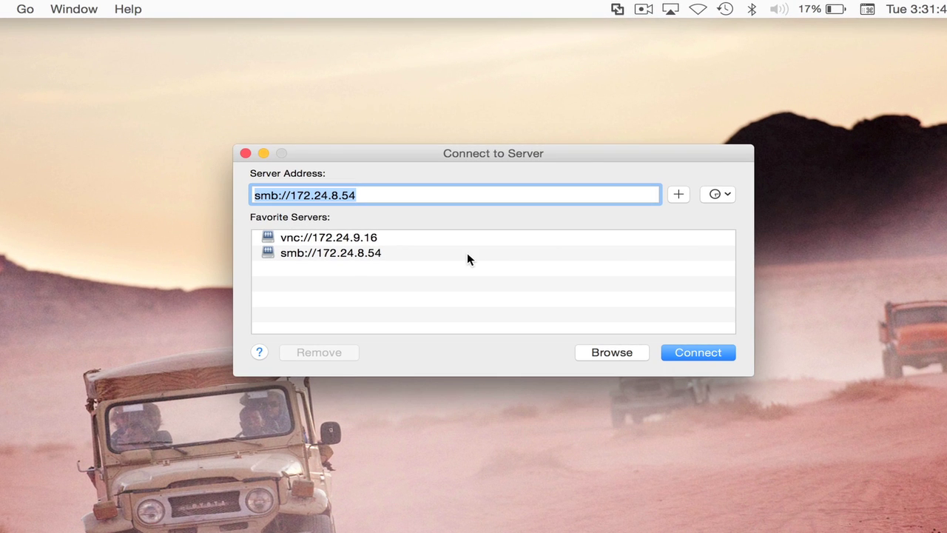
{"action": "left_click", "coordinate": [467, 252]}
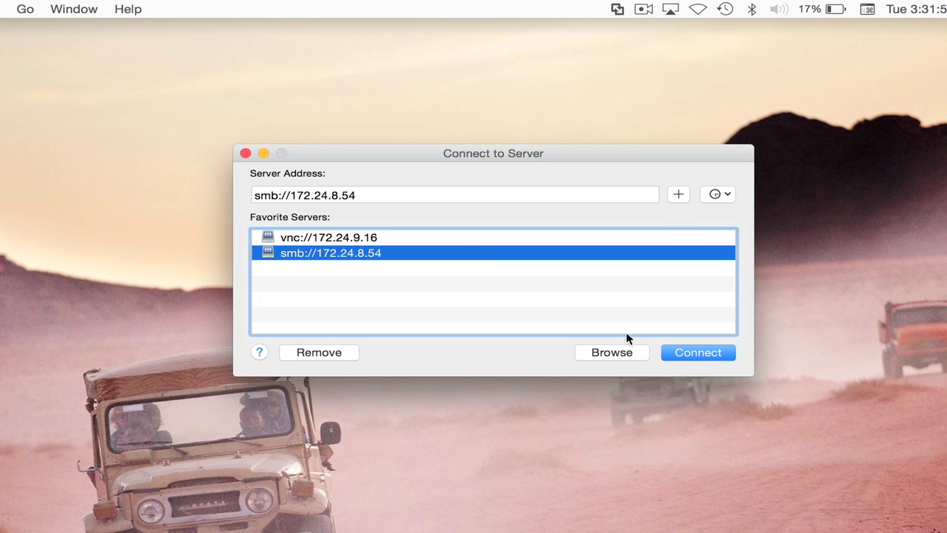
{"action": "left_click", "coordinate": [677, 352]}
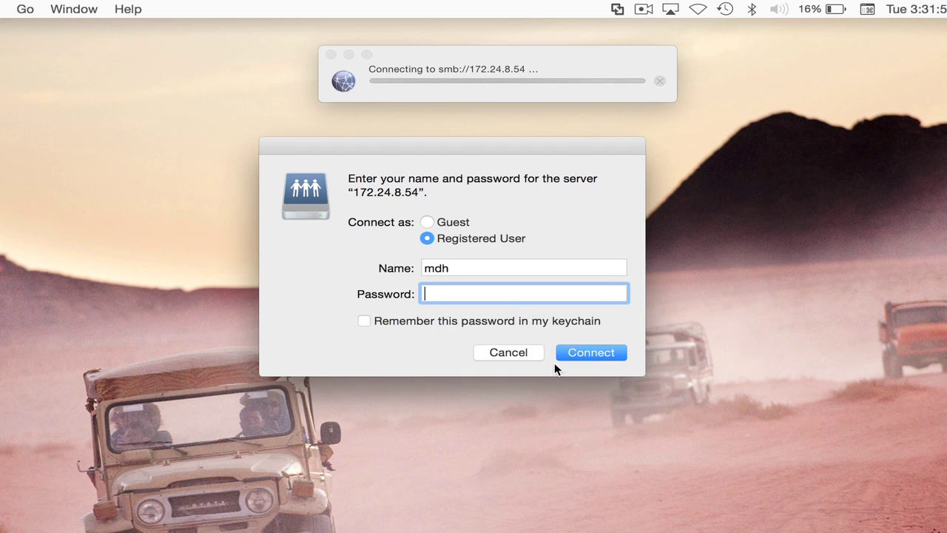
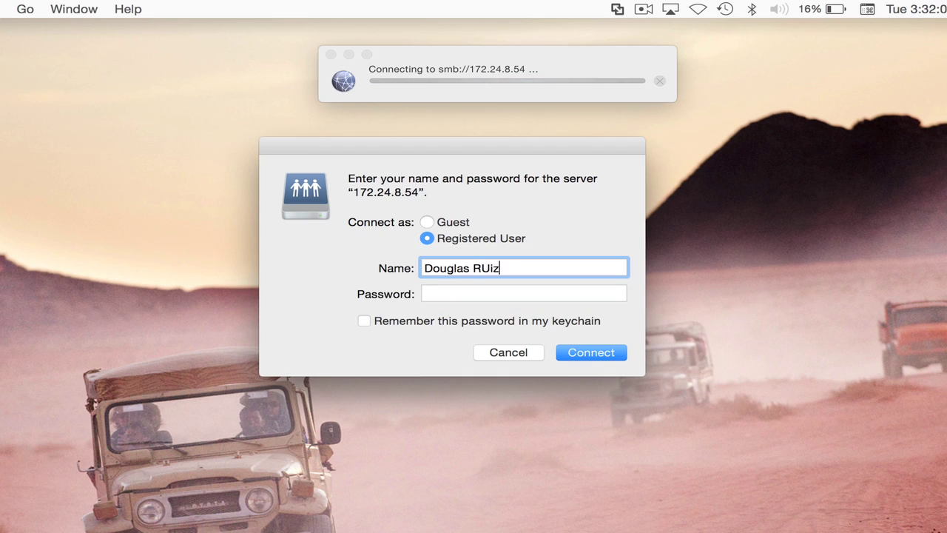
{"action": "key", "text": "Tab"}
{"action": "type", "text": "••••••••••••"}
{"action": "key", "text": "Return"}
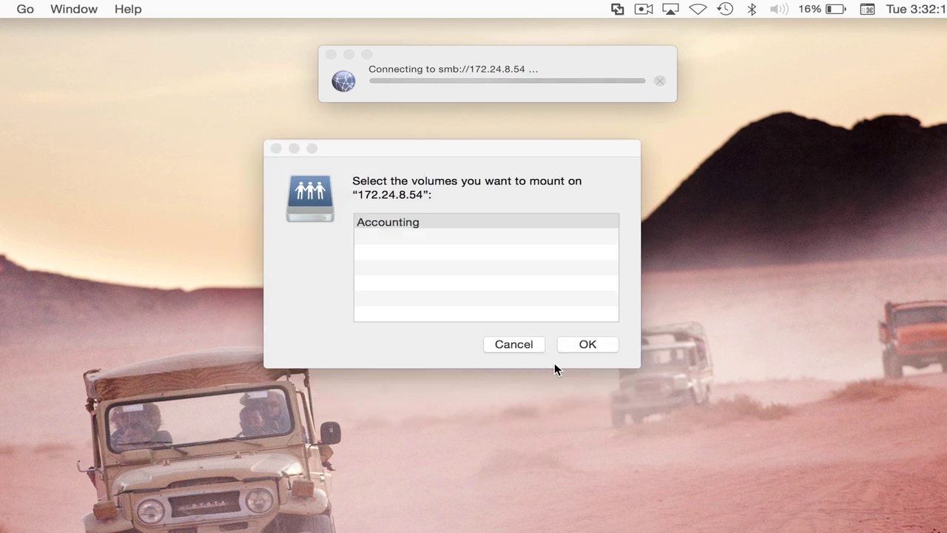
{"action": "left_click", "coordinate": [586, 347]}
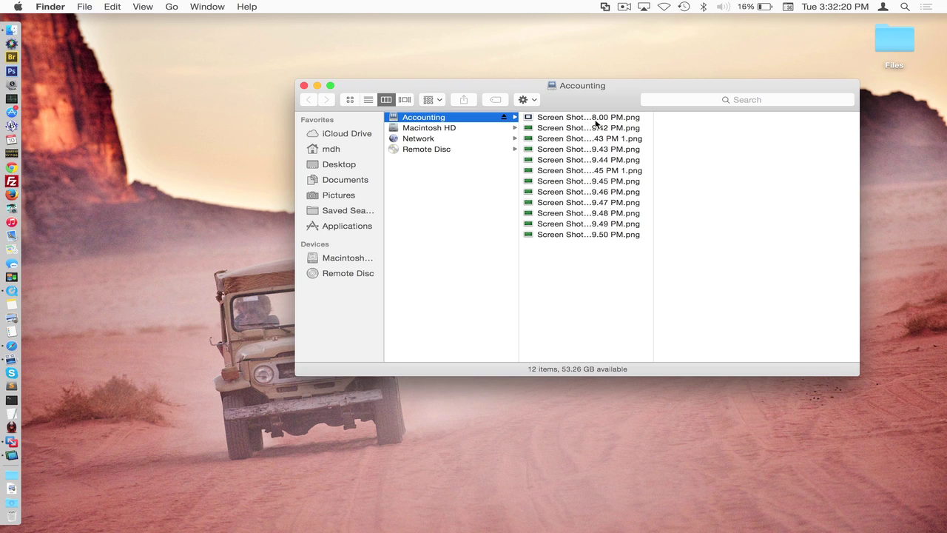
Step: Copy the desktop Files folder into the mounted Accounting share
{"action": "left_click_drag", "start_coordinate": [624, 99], "coordinate": [563, 106]}
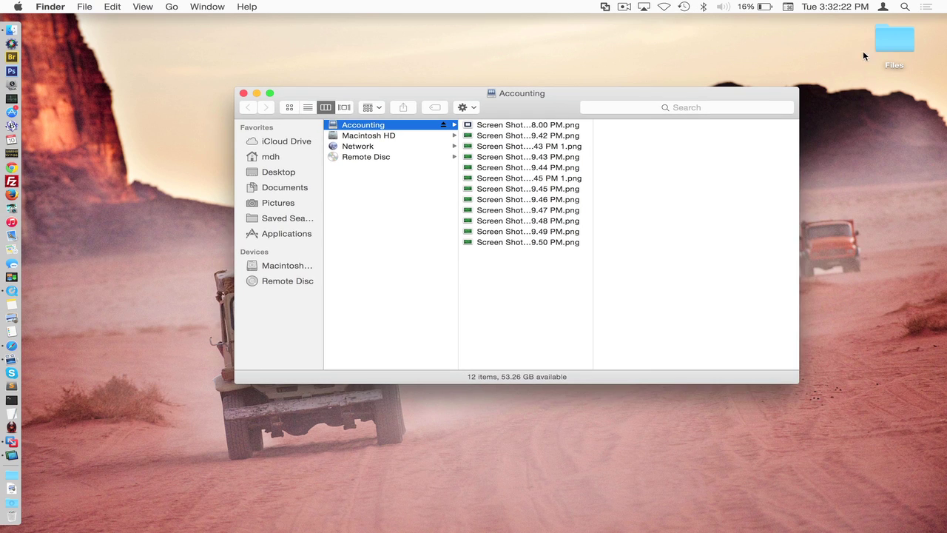
{"action": "left_click", "coordinate": [888, 46]}
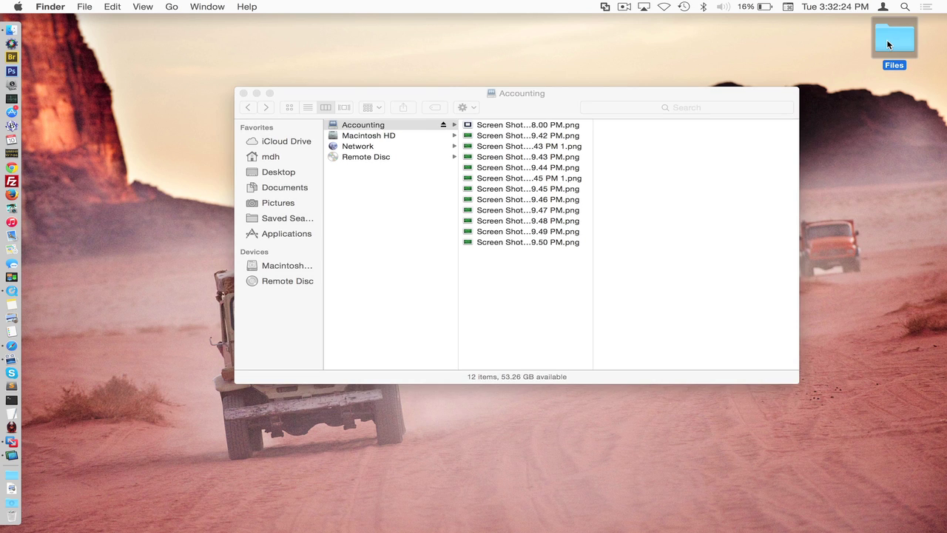
{"action": "left_click_drag", "start_coordinate": [880, 40], "coordinate": [536, 293]}
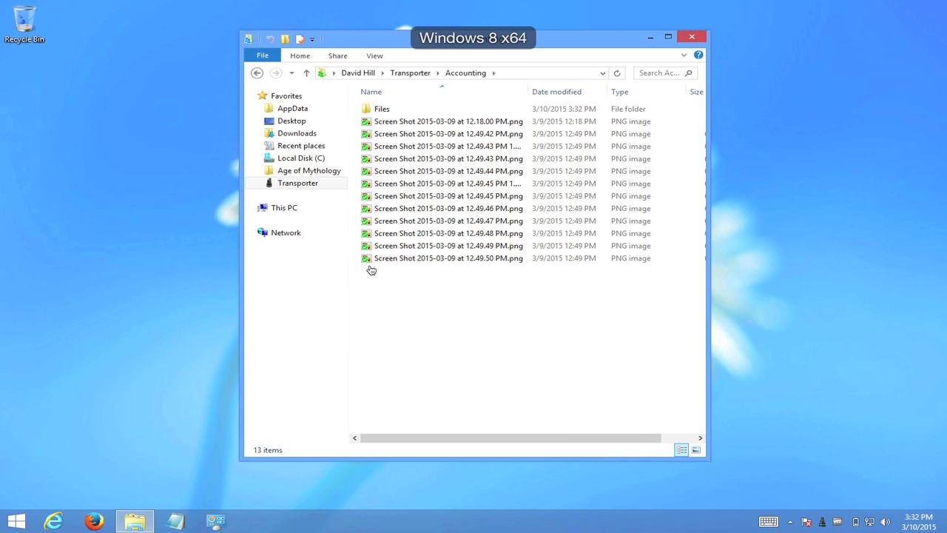
Step: Open the synced Files folder inside Accounting to confirm it arrived from the Mac
{"action": "double_click", "coordinate": [408, 108]}
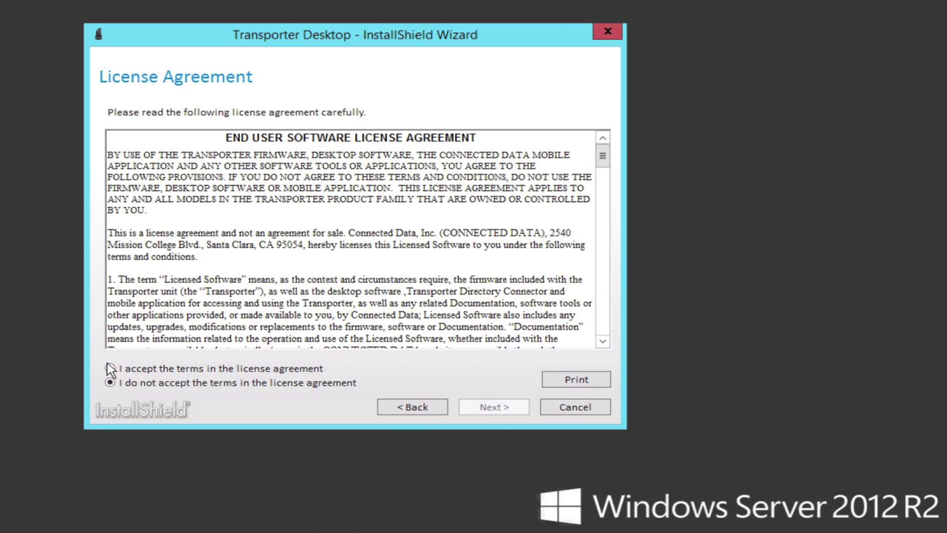
Step: Accept the Transporter Desktop licence terms and proceed to the installation
{"action": "left_click", "coordinate": [110, 369]}
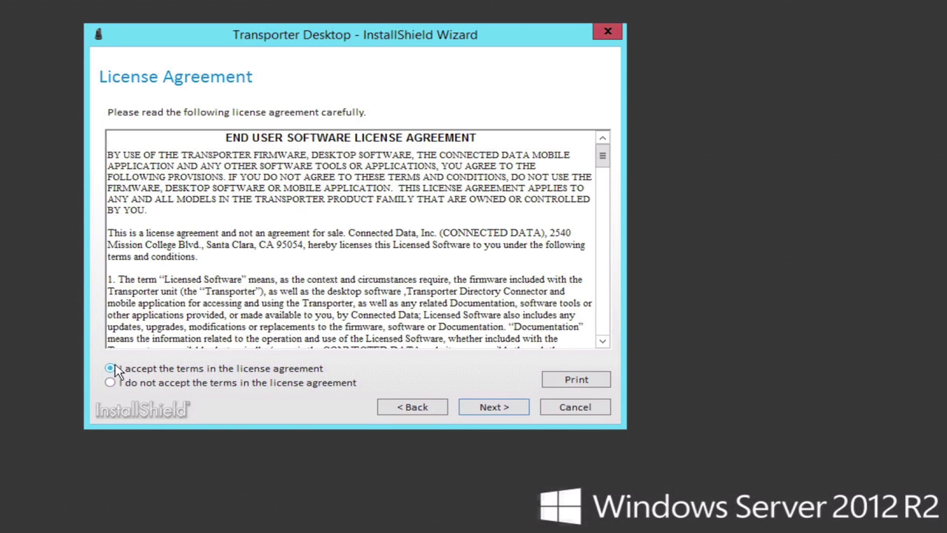
{"action": "left_click", "coordinate": [485, 408]}
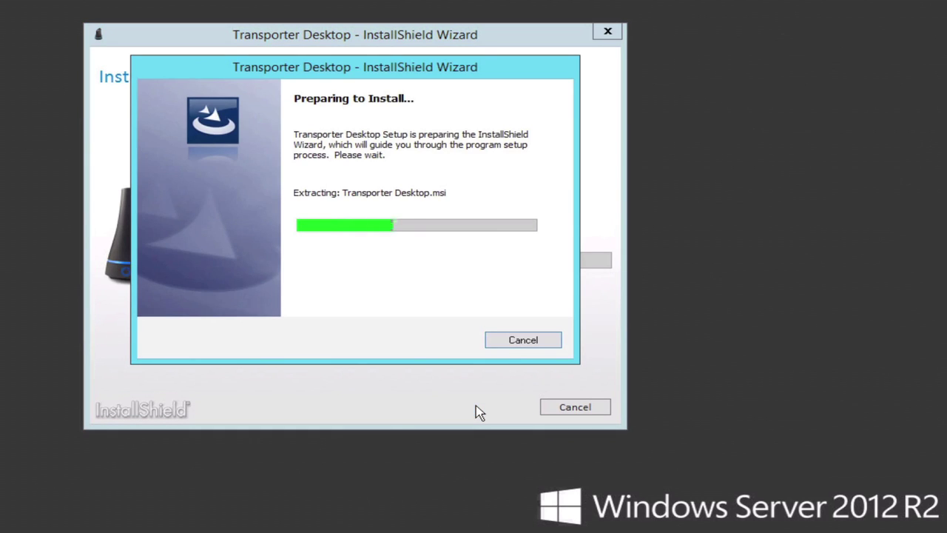